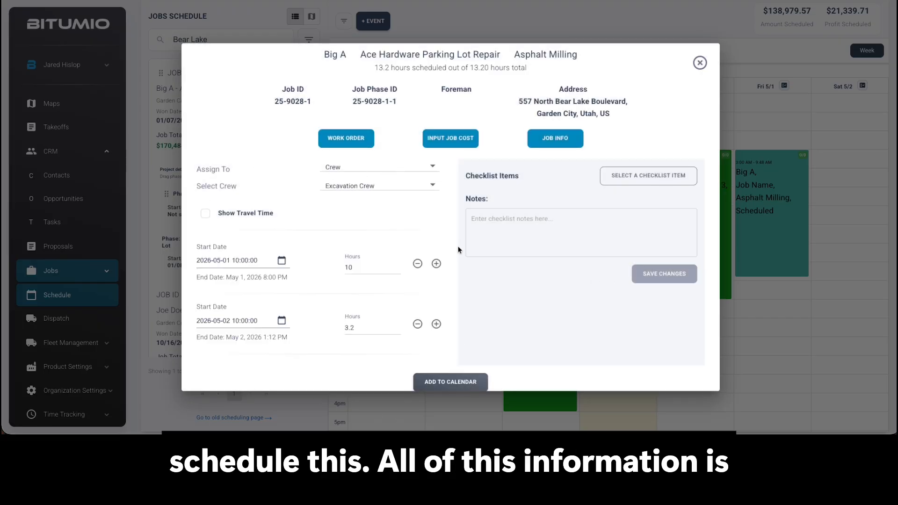
- Review the scheduled hours and the two day entries for the Ace Hardware job's Asphalt Milling phase
{"action": "scroll", "coordinate": [440, 230], "scroll_direction": "down", "scroll_amount": 1}
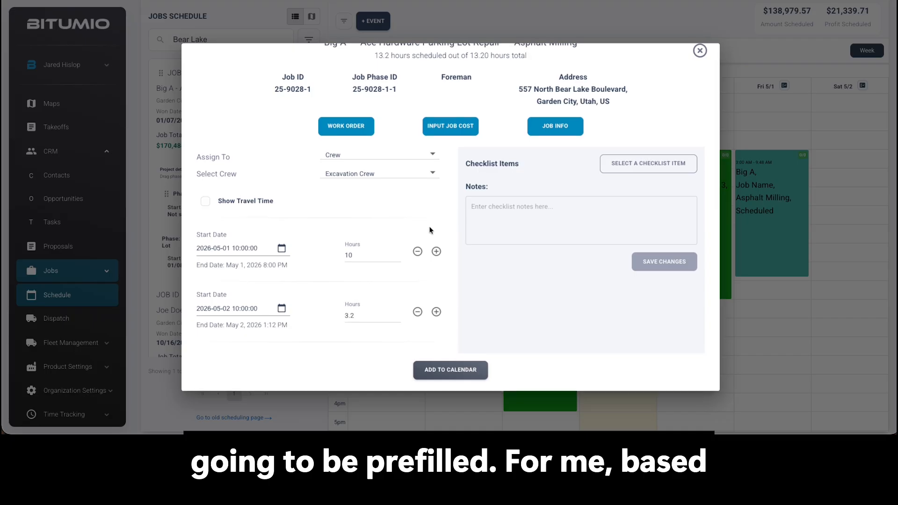
{"action": "scroll", "coordinate": [433, 216], "scroll_direction": "up", "scroll_amount": 1}
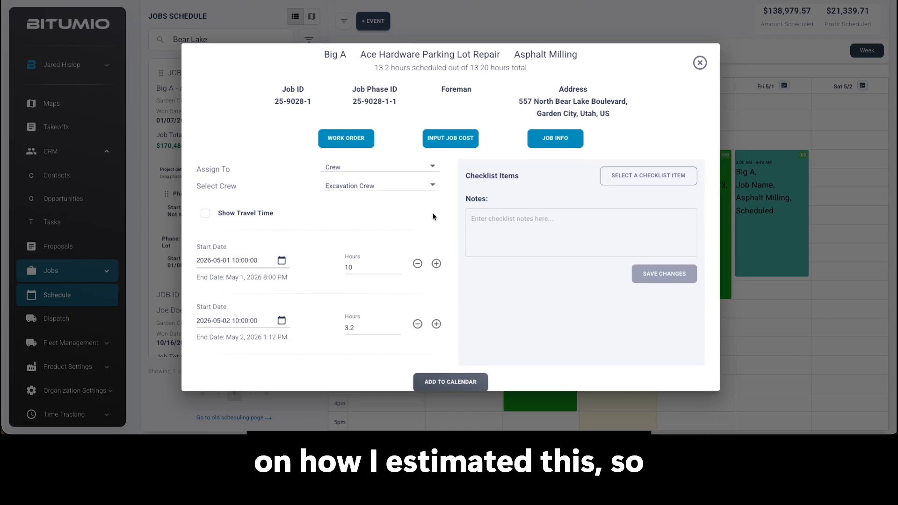
{"action": "left_click_drag", "start_coordinate": [377, 61], "coordinate": [407, 65]}
{"action": "left_click", "coordinate": [443, 63]}
{"action": "scroll", "coordinate": [429, 62], "scroll_direction": "down", "scroll_amount": 1}
{"action": "scroll", "coordinate": [429, 65], "scroll_direction": "down", "scroll_amount": 1}
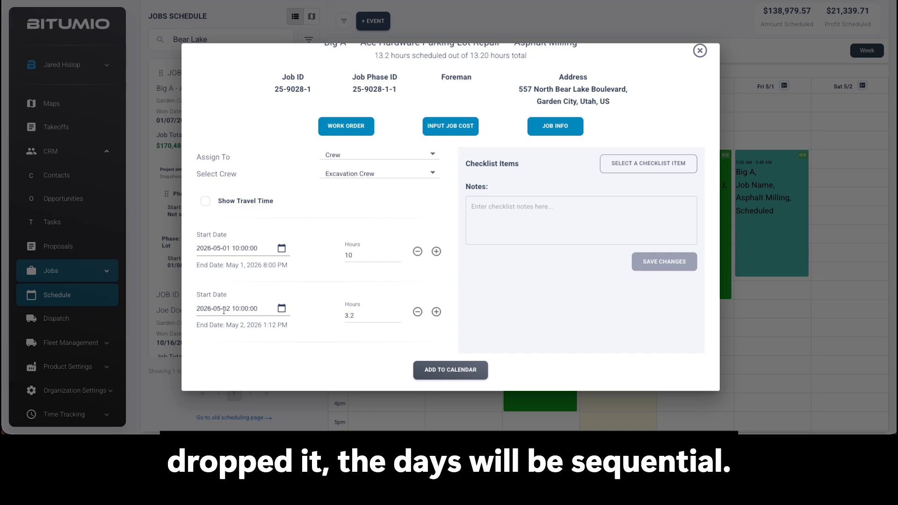
- Replace the second scheduled day with a newly added May 2 entry of 3.2 hours
{"action": "left_click", "coordinate": [418, 311]}
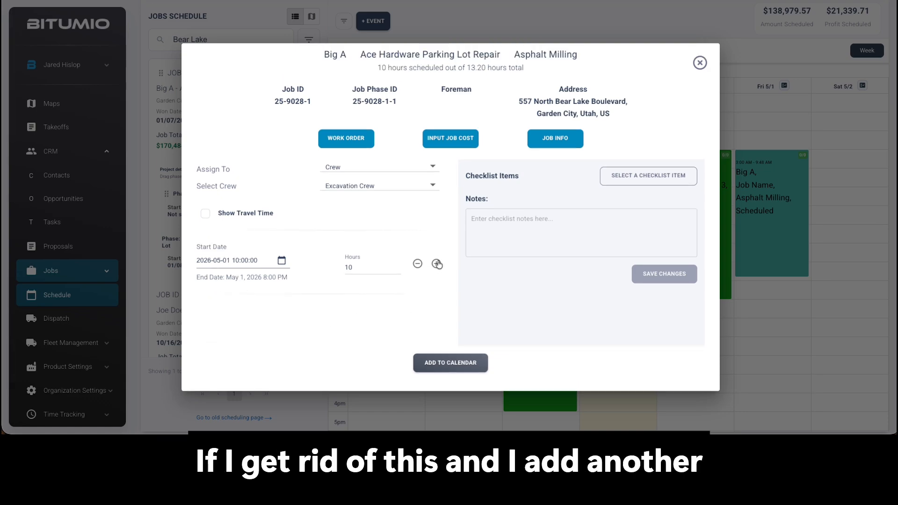
{"action": "left_click", "coordinate": [436, 265]}
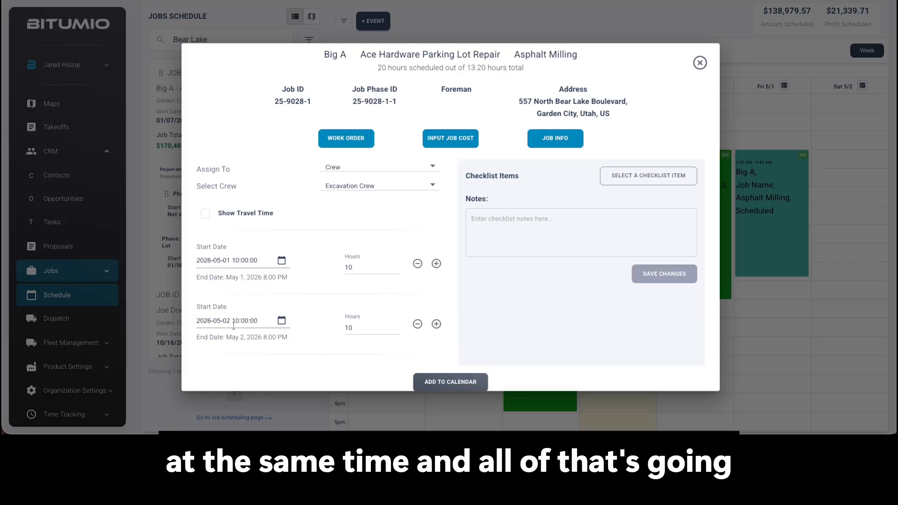
{"action": "double_click", "coordinate": [343, 268]}
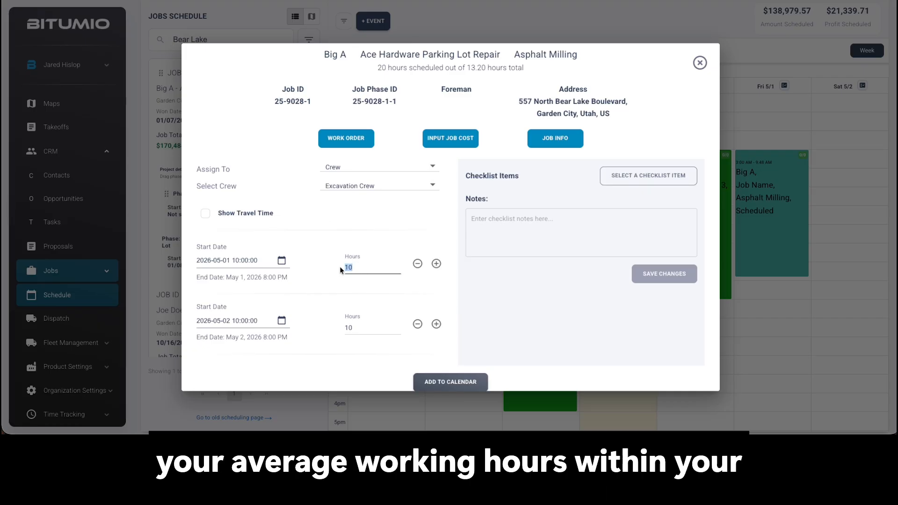
{"action": "double_click", "coordinate": [341, 270]}
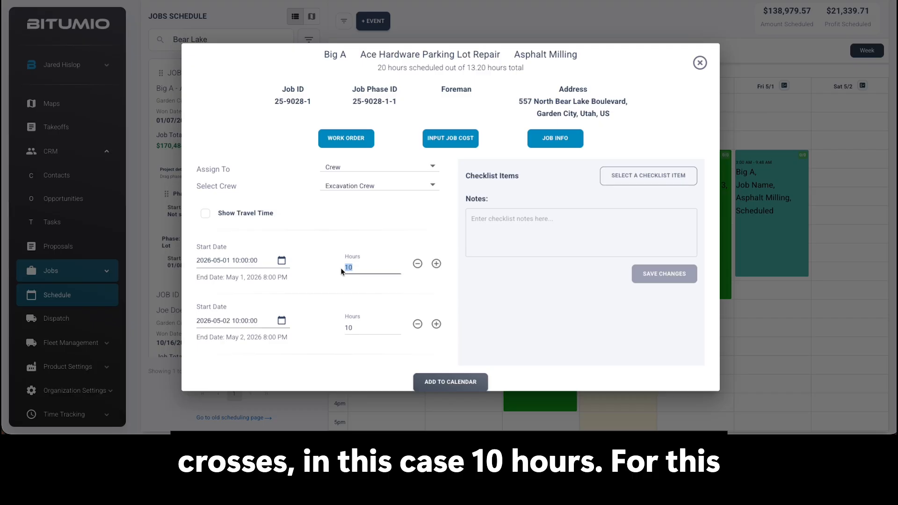
{"action": "left_click", "coordinate": [347, 267]}
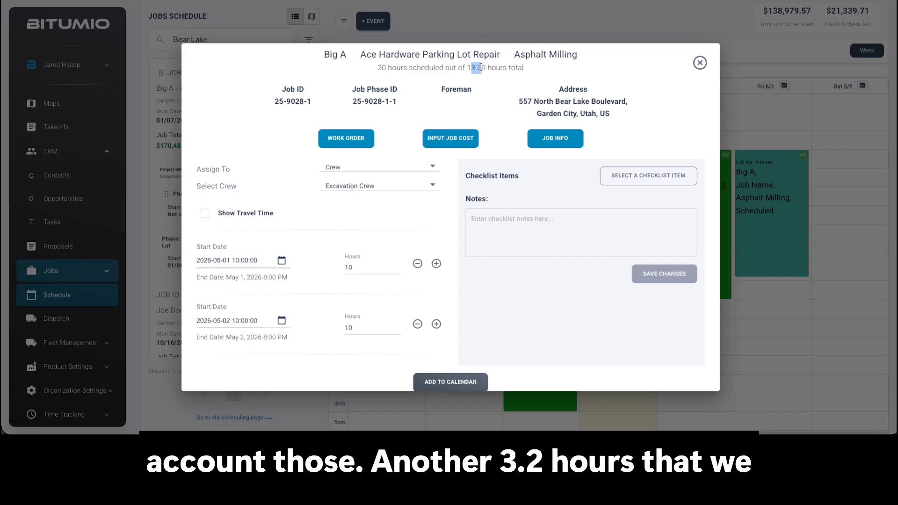
{"action": "left_click", "coordinate": [350, 326]}
{"action": "double_click", "coordinate": [350, 326]}
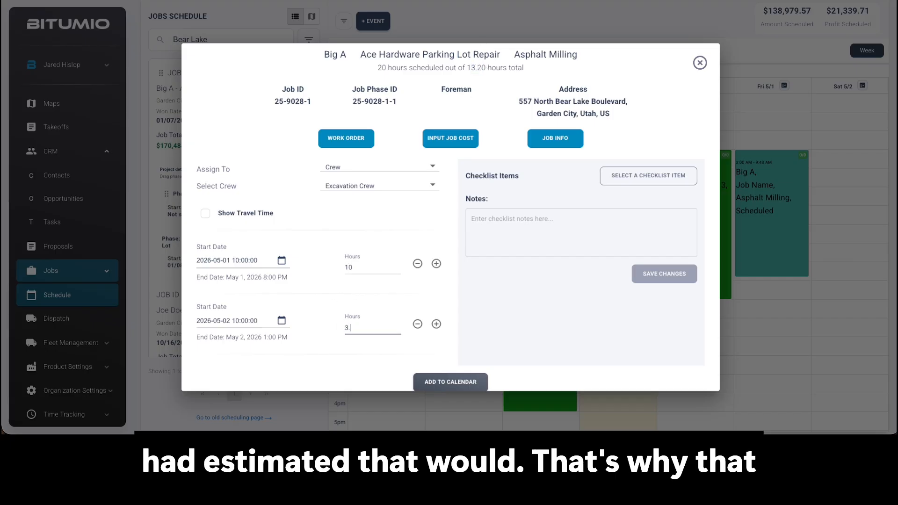
{"action": "left_click", "coordinate": [345, 377]}
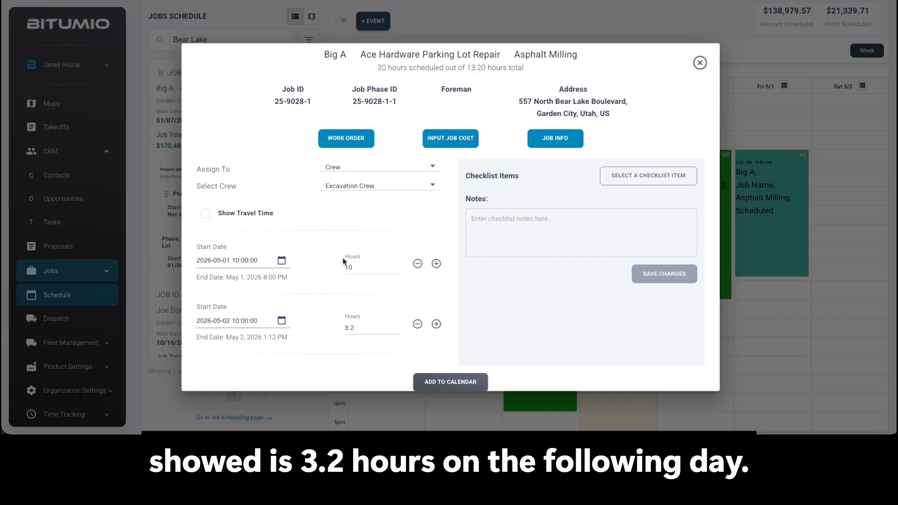
- Compare the phase's total hours with the day entries and remove the second scheduled day
{"action": "left_click_drag", "start_coordinate": [467, 68], "coordinate": [494, 66]}
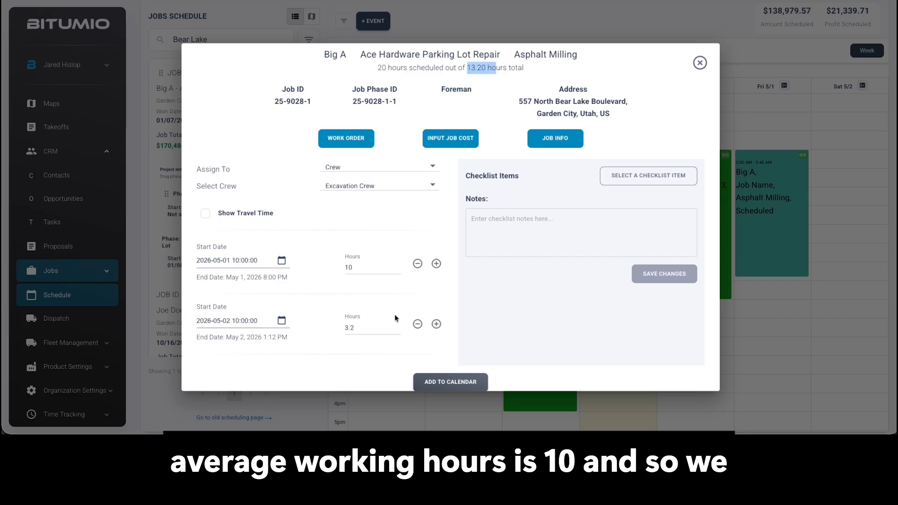
{"action": "left_click_drag", "start_coordinate": [351, 266], "coordinate": [343, 267]}
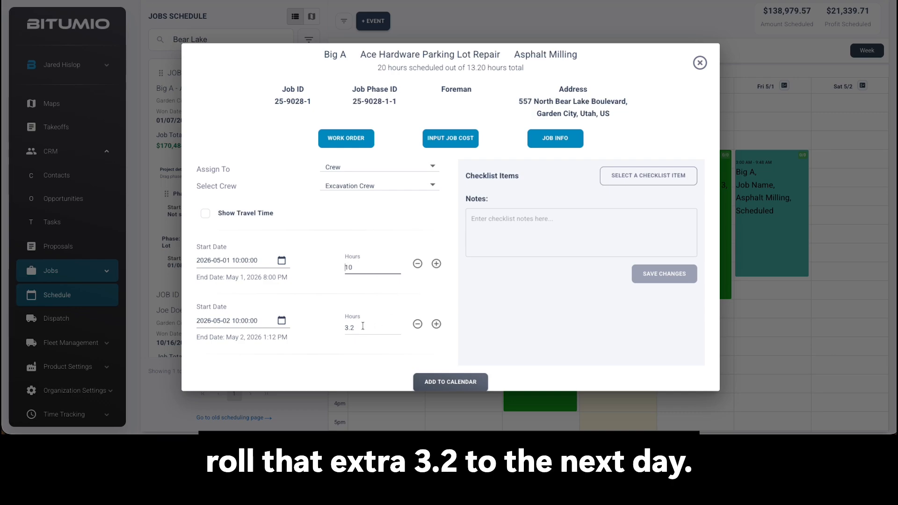
{"action": "scroll", "coordinate": [354, 341], "scroll_direction": "down", "scroll_amount": 1}
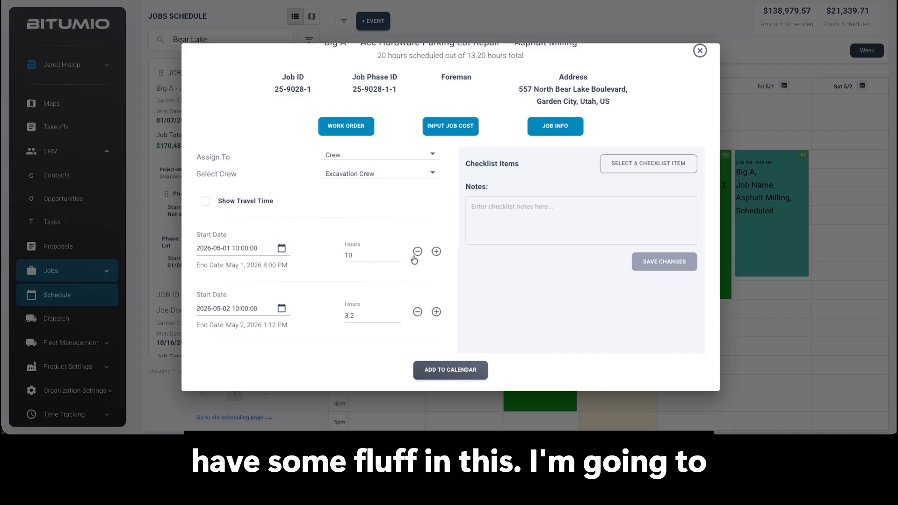
{"action": "left_click", "coordinate": [417, 312]}
{"action": "double_click", "coordinate": [350, 267]}
{"action": "left_click", "coordinate": [384, 312]}
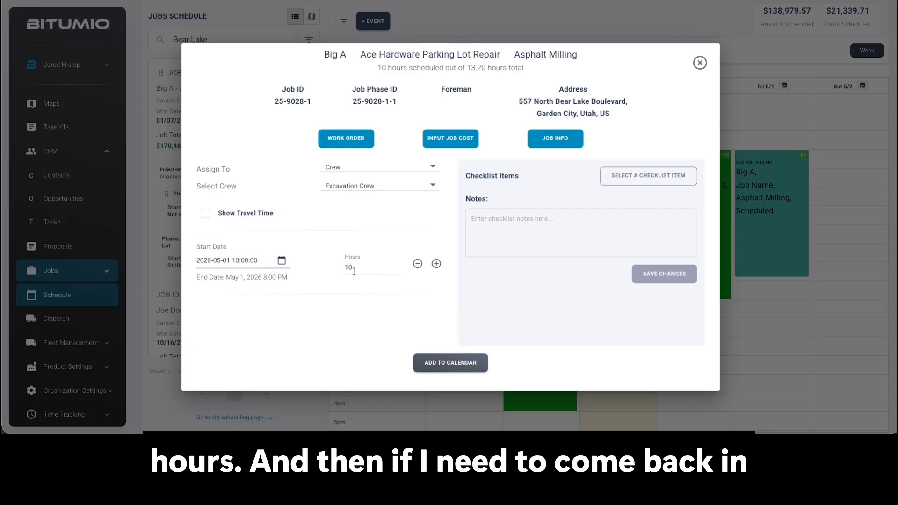
- Add a second day on May 2 with 2 hours and remove that day again
{"action": "left_click", "coordinate": [436, 264]}
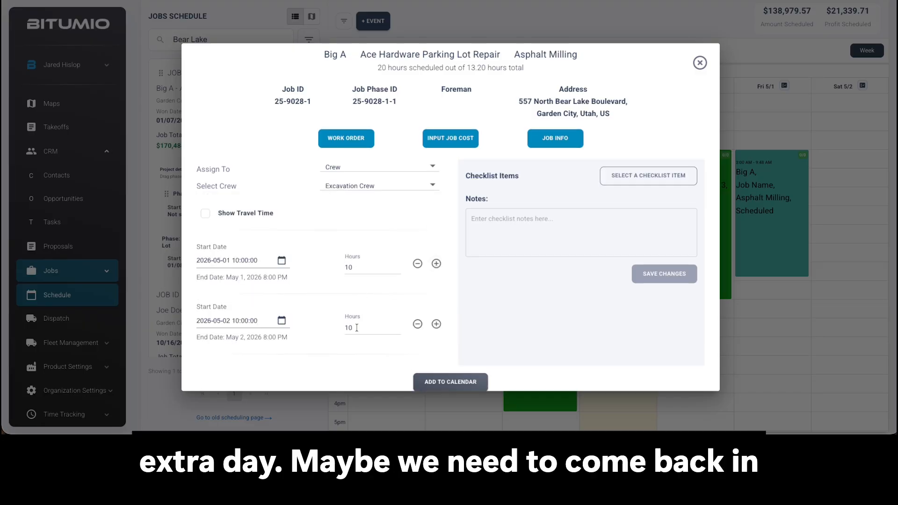
{"action": "type", "text": "2"}
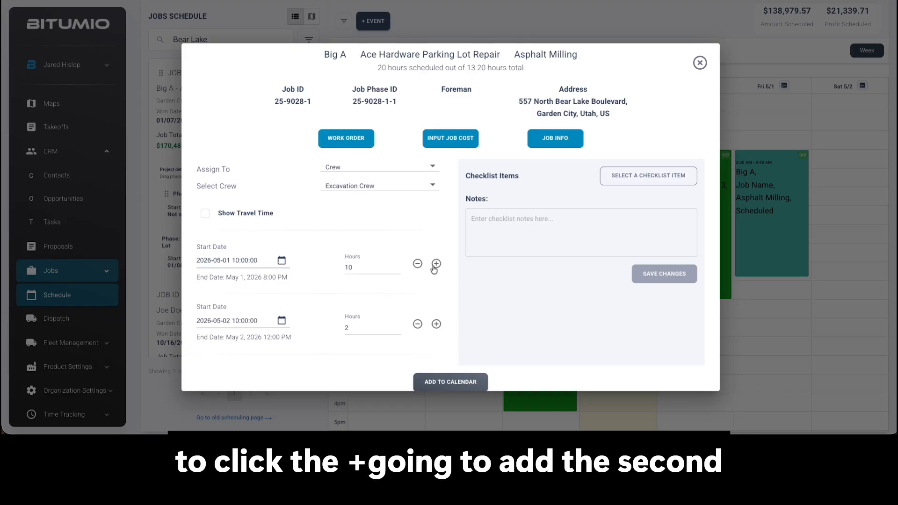
{"action": "left_click", "coordinate": [418, 324]}
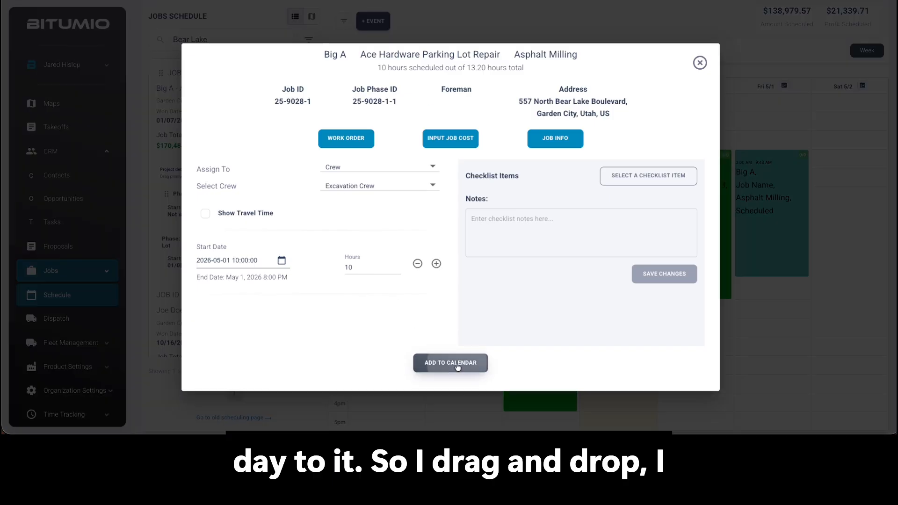
- Add the Asphalt Milling phase to the calendar and check its entry on Friday, May 1
{"action": "left_click", "coordinate": [458, 364]}
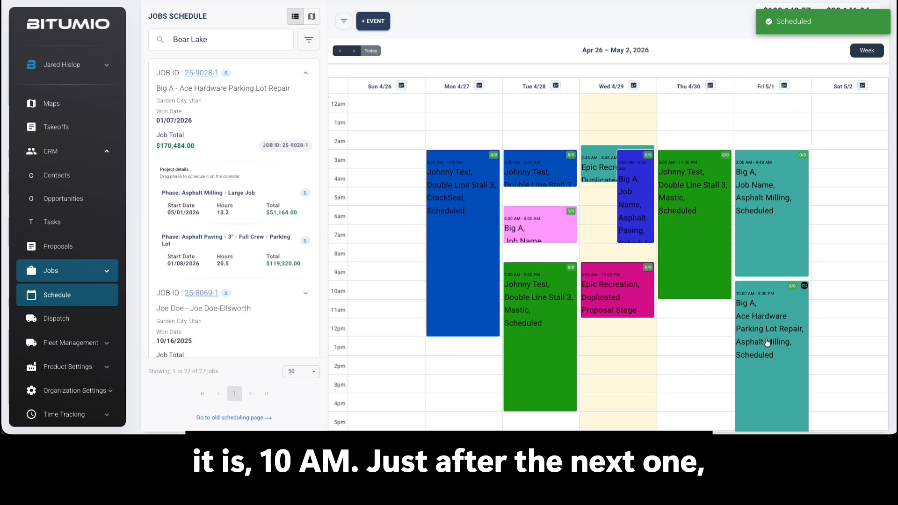
{"action": "scroll", "coordinate": [284, 269], "scroll_direction": "down", "scroll_amount": 1}
{"action": "scroll", "coordinate": [274, 260], "scroll_direction": "up", "scroll_amount": 1}
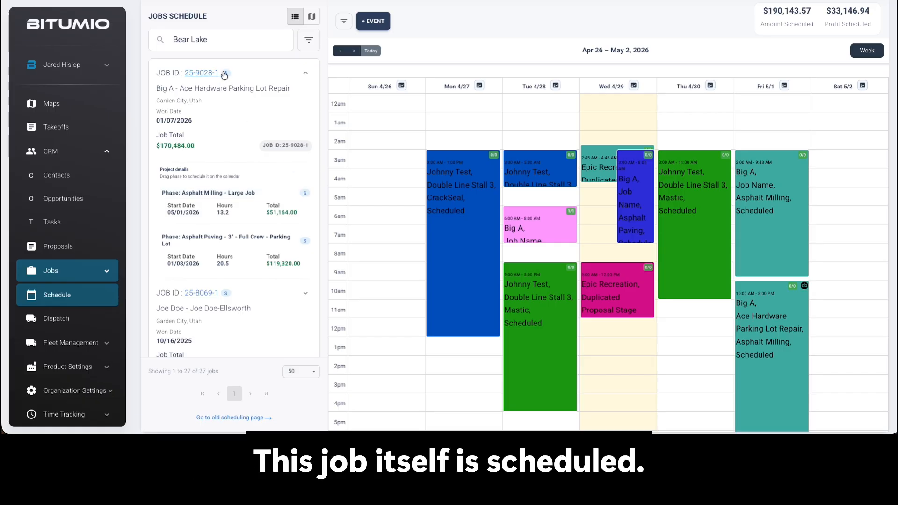
- Browse the Bear Lake jobs for one with several unscheduled phases, expanding the Smith's Driveway Crackseal and Sealcoat job
{"action": "left_click", "coordinate": [276, 74]}
{"action": "scroll", "coordinate": [245, 164], "scroll_direction": "down", "scroll_amount": 3}
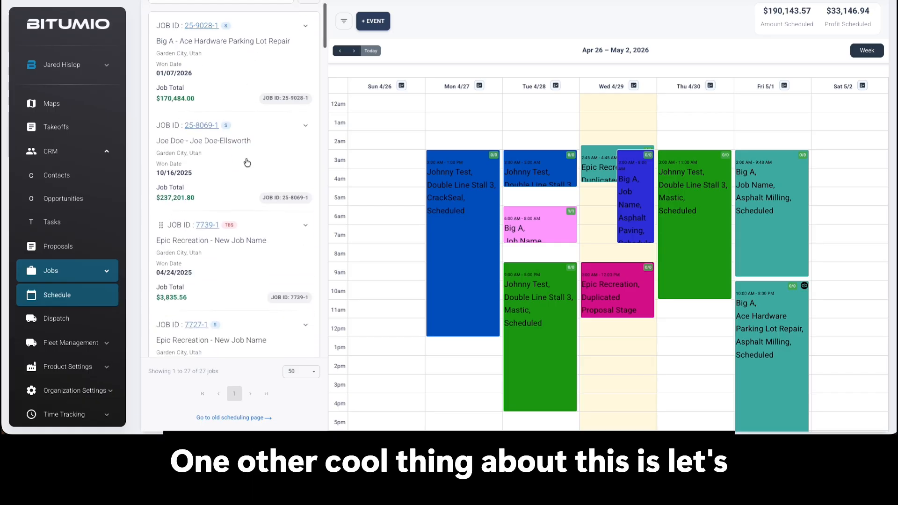
{"action": "left_click", "coordinate": [254, 208]}
{"action": "scroll", "coordinate": [252, 206], "scroll_direction": "down", "scroll_amount": 3}
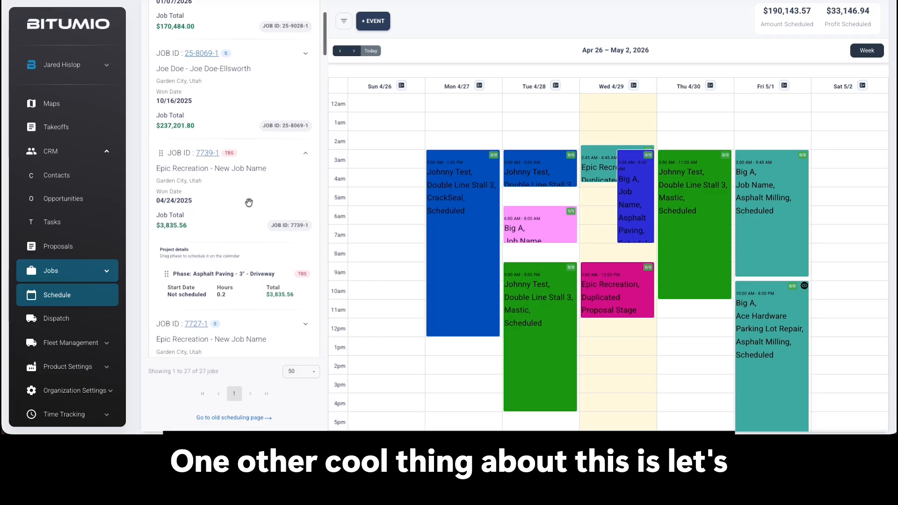
{"action": "scroll", "coordinate": [252, 206], "scroll_direction": "down", "scroll_amount": 8}
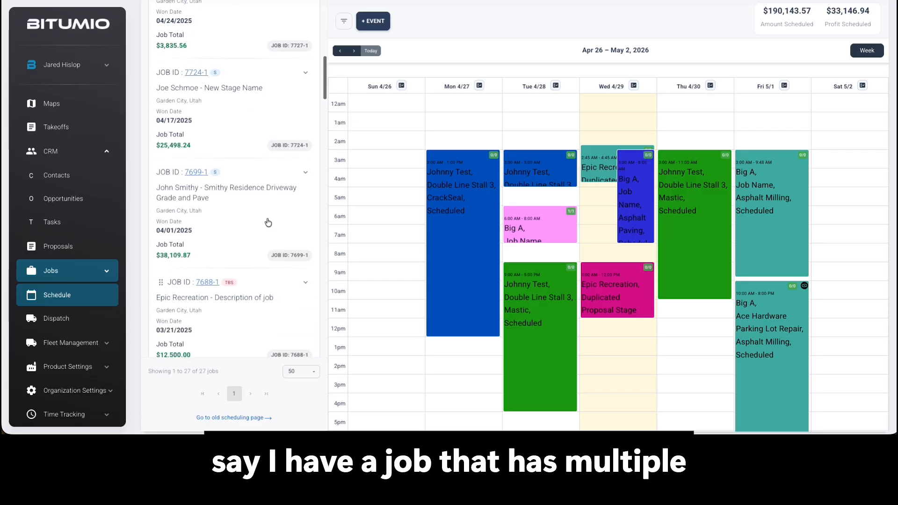
{"action": "left_click", "coordinate": [266, 217]}
{"action": "scroll", "coordinate": [257, 220], "scroll_direction": "down", "scroll_amount": 2}
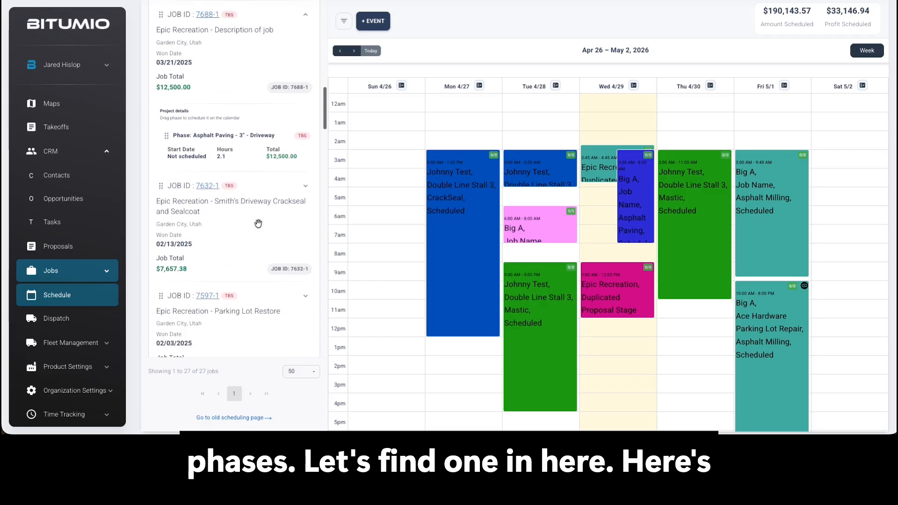
{"action": "left_click", "coordinate": [259, 169]}
{"action": "scroll", "coordinate": [263, 236], "scroll_direction": "down", "scroll_amount": 3}
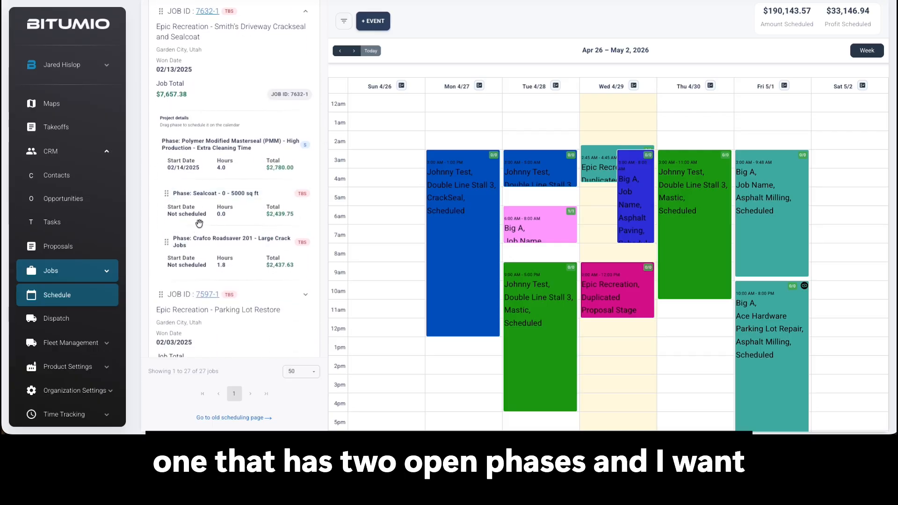
- Place the entire Smith's Driveway Crackseal and Sealcoat job on Saturday, May 2 at 3 AM and assign it to the Sealcoat Crew
{"action": "scroll", "coordinate": [243, 215], "scroll_direction": "up", "scroll_amount": 2}
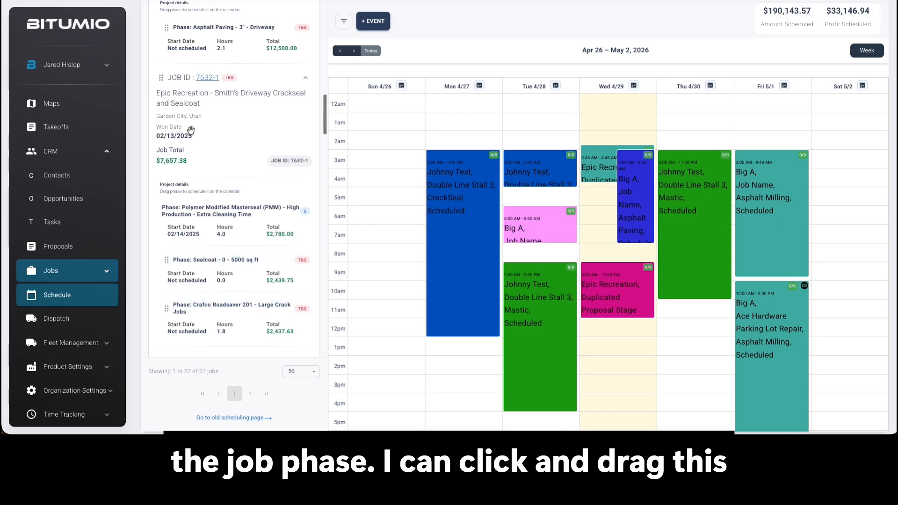
{"action": "left_click_drag", "start_coordinate": [161, 78], "coordinate": [852, 152]}
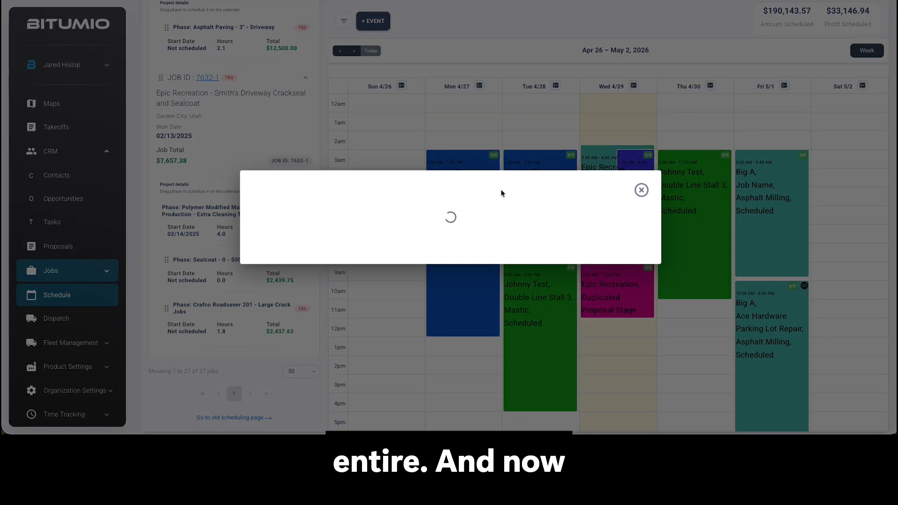
{"action": "left_click", "coordinate": [468, 199]}
{"action": "left_click", "coordinate": [482, 222]}
{"action": "left_click", "coordinate": [475, 211]}
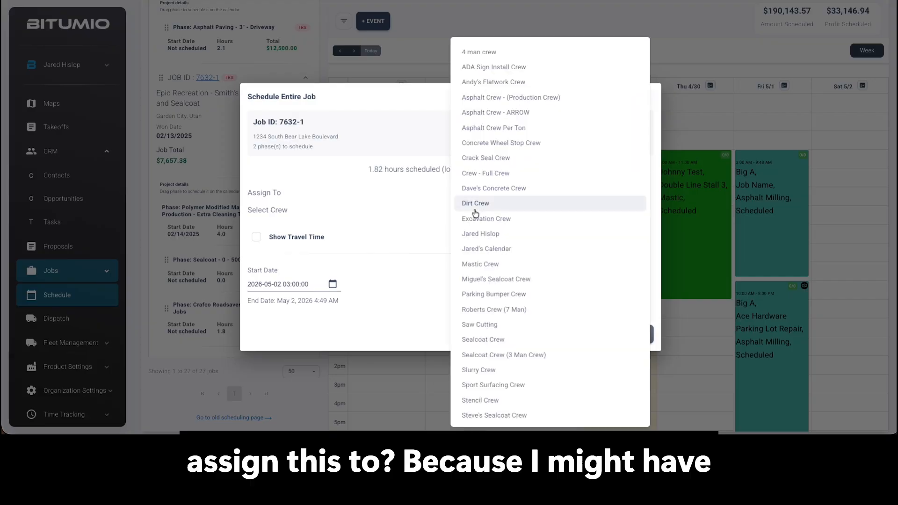
{"action": "left_click", "coordinate": [489, 343]}
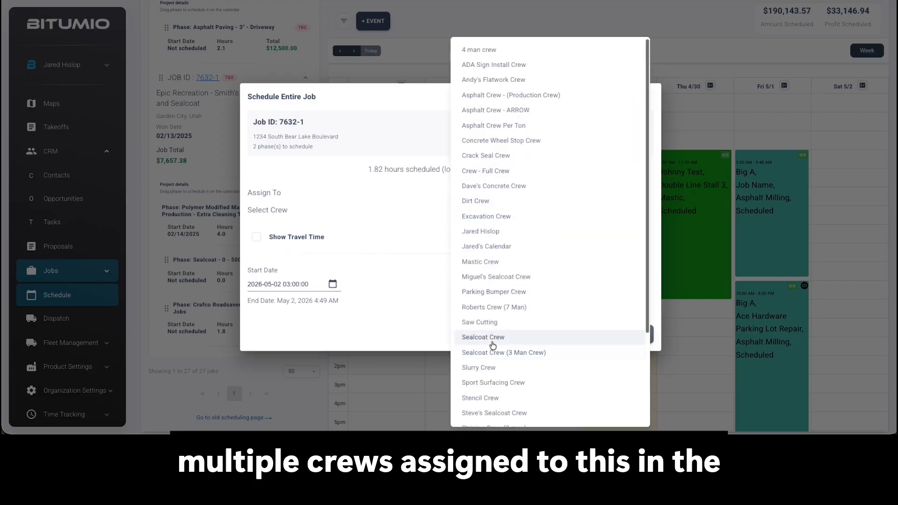
- Set the job's hours to 2 and schedule the entire job
{"action": "left_click_drag", "start_coordinate": [475, 294], "coordinate": [451, 293]}
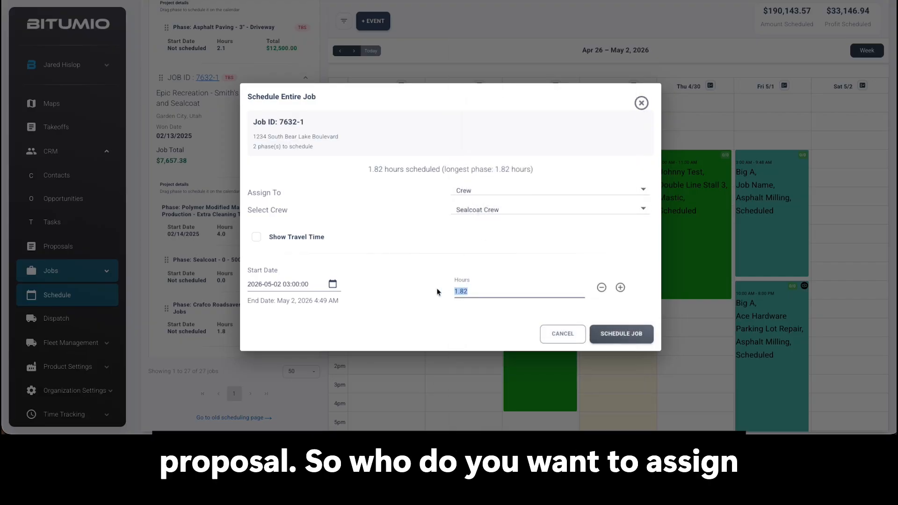
{"action": "type", "text": "2"}
{"action": "left_click", "coordinate": [608, 339]}
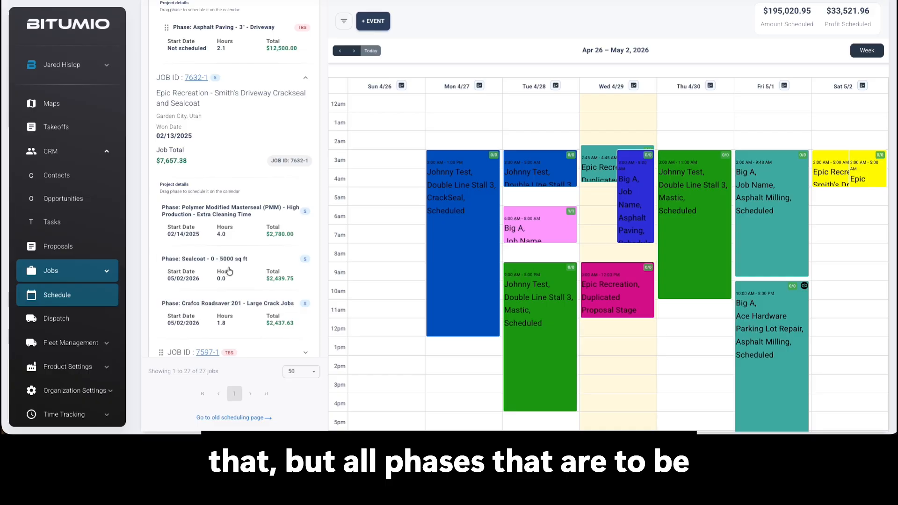
- Move one of the two overlapping Smith's Driveway entries on Saturday, May 2 to 6 AM and collapse the job's phase list
{"action": "left_click_drag", "start_coordinate": [854, 175], "coordinate": [853, 226]}
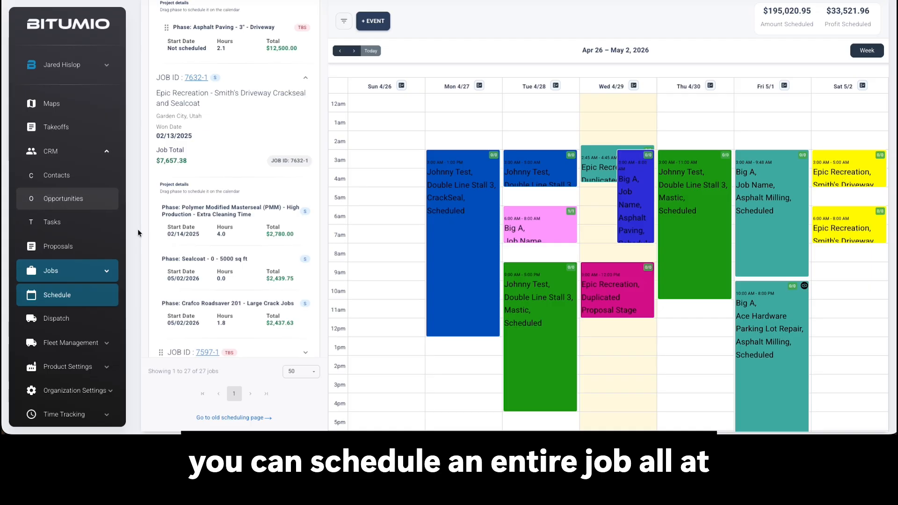
{"action": "scroll", "coordinate": [236, 192], "scroll_direction": "up", "scroll_amount": 1}
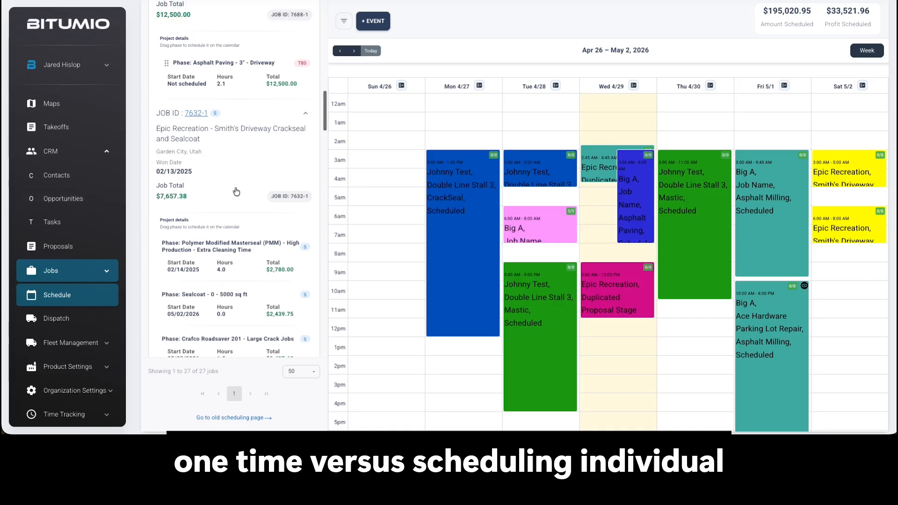
{"action": "left_click", "coordinate": [306, 114]}
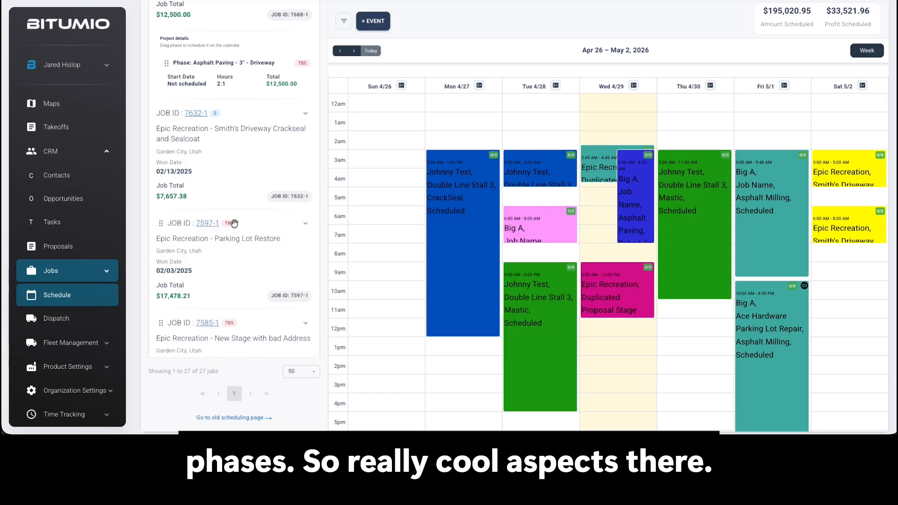
- View the Smith's Driveway job's Polymer Modified Masterseal phase details, close them, and open the details of its Sealcoat 0 - 5000 sq ft phase
{"action": "left_click", "coordinate": [254, 120]}
{"action": "scroll", "coordinate": [208, 201], "scroll_direction": "down", "scroll_amount": 1}
{"action": "left_click", "coordinate": [209, 202]}
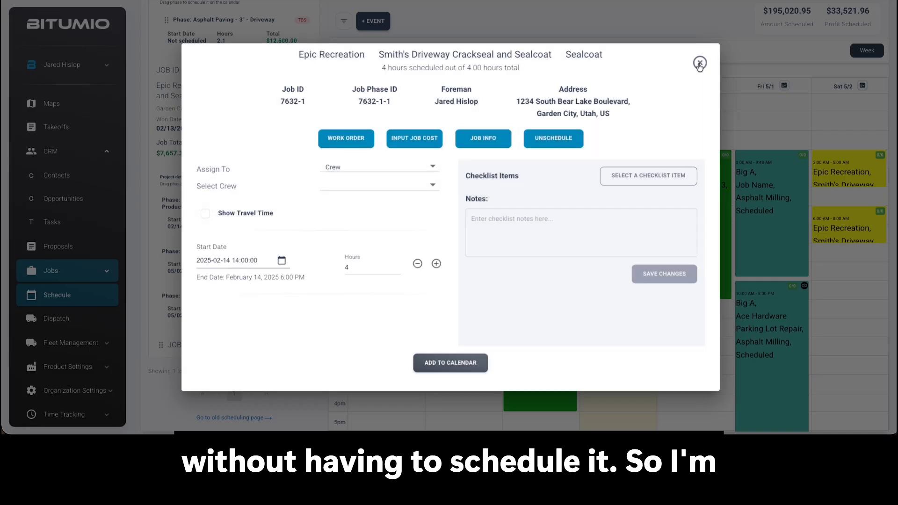
{"action": "left_click", "coordinate": [700, 63]}
{"action": "left_click", "coordinate": [197, 255]}
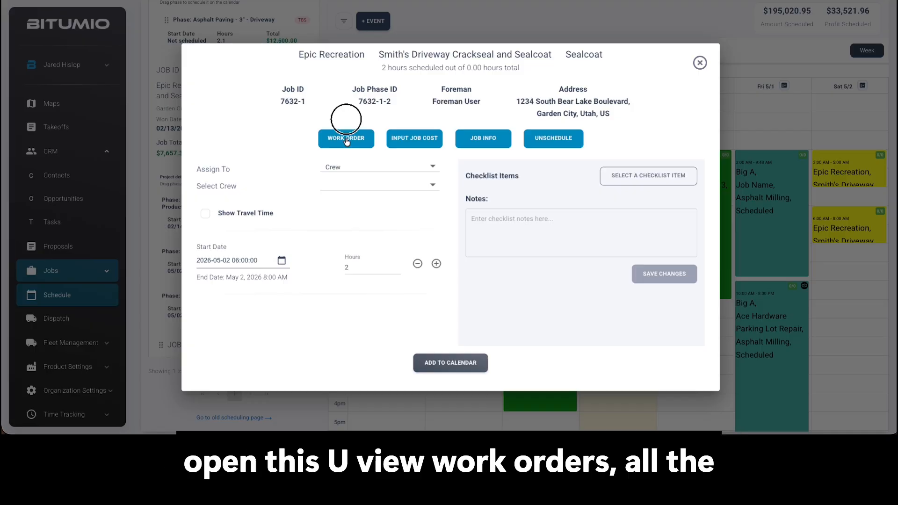
- View the work order for the Smith's Driveway Sealcoat phase, then close it and the phase details
{"action": "left_click", "coordinate": [345, 138]}
{"action": "scroll", "coordinate": [569, 187], "scroll_direction": "down", "scroll_amount": 2}
{"action": "scroll", "coordinate": [553, 174], "scroll_direction": "up", "scroll_amount": 2}
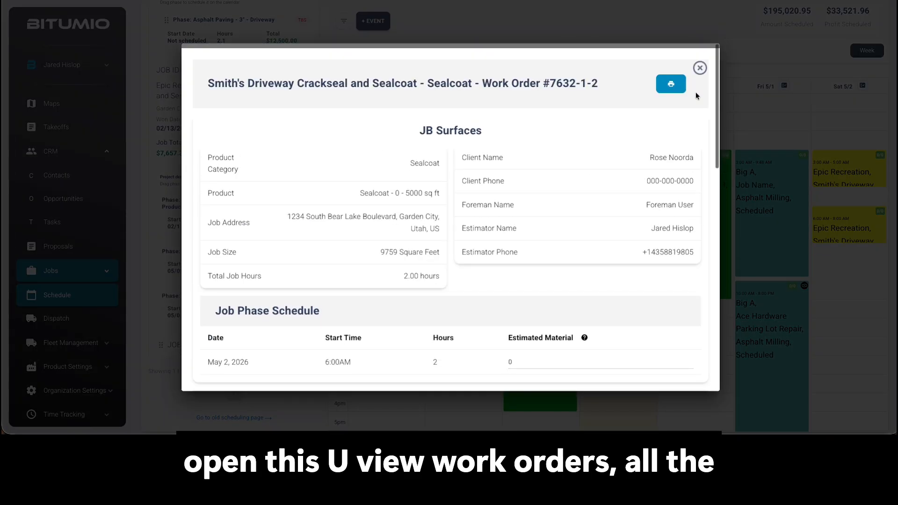
{"action": "left_click", "coordinate": [699, 62]}
{"action": "left_click", "coordinate": [700, 63]}
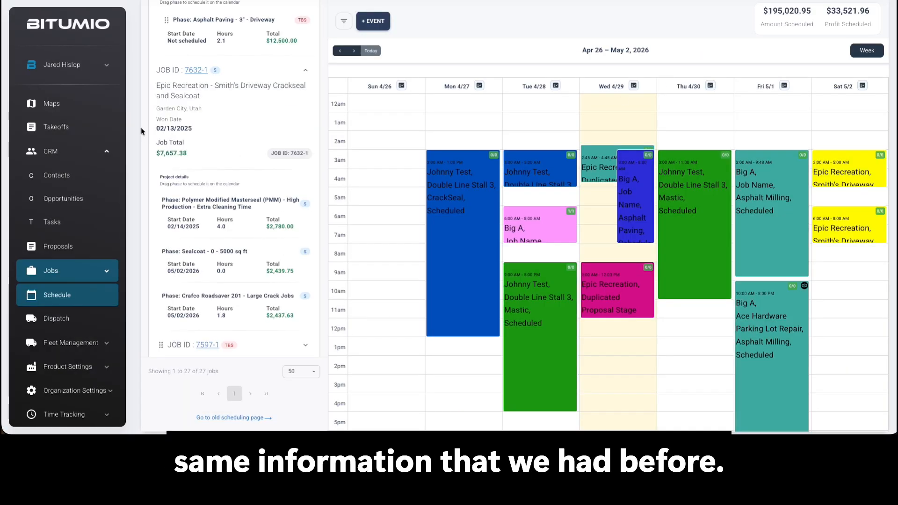
- View the job info of the Smith's Driveway Crackseal and Sealcoat job and close it
{"action": "left_click", "coordinate": [196, 74]}
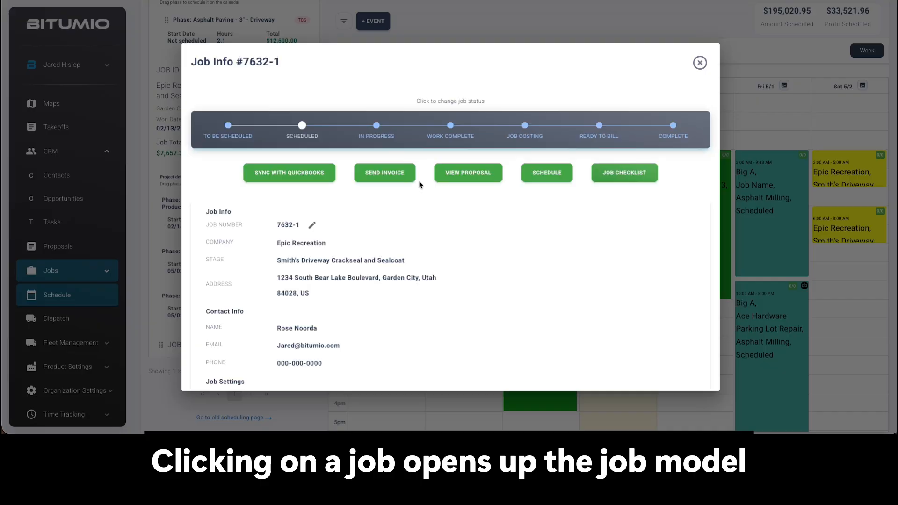
{"action": "scroll", "coordinate": [310, 177], "scroll_direction": "down", "scroll_amount": 1}
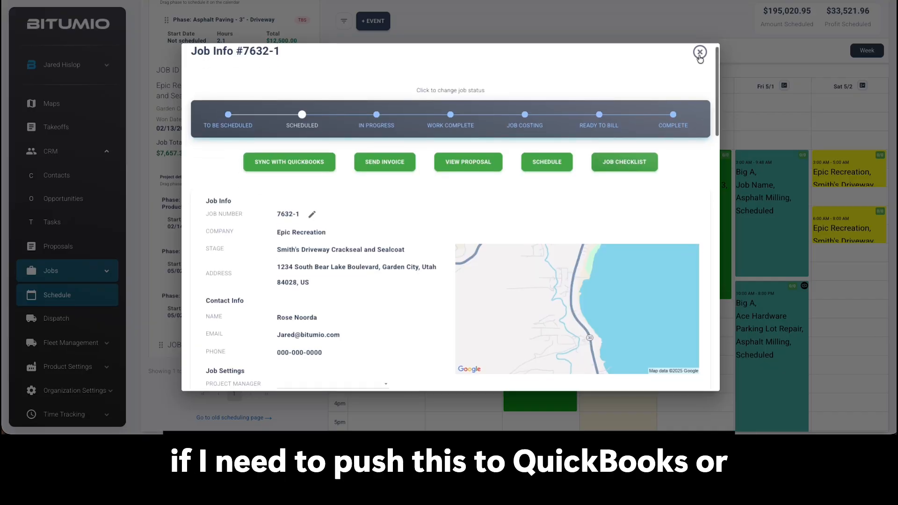
{"action": "left_click", "coordinate": [700, 54]}
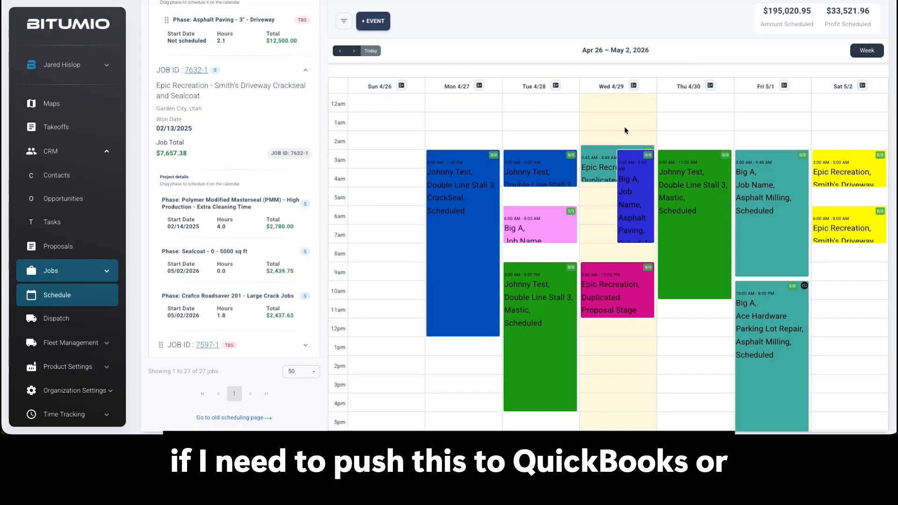
- Collapse the Smith's Driveway job in the list and switch the jobs schedule to the map view
{"action": "left_click", "coordinate": [277, 82]}
{"action": "scroll", "coordinate": [224, 179], "scroll_direction": "up", "scroll_amount": 5}
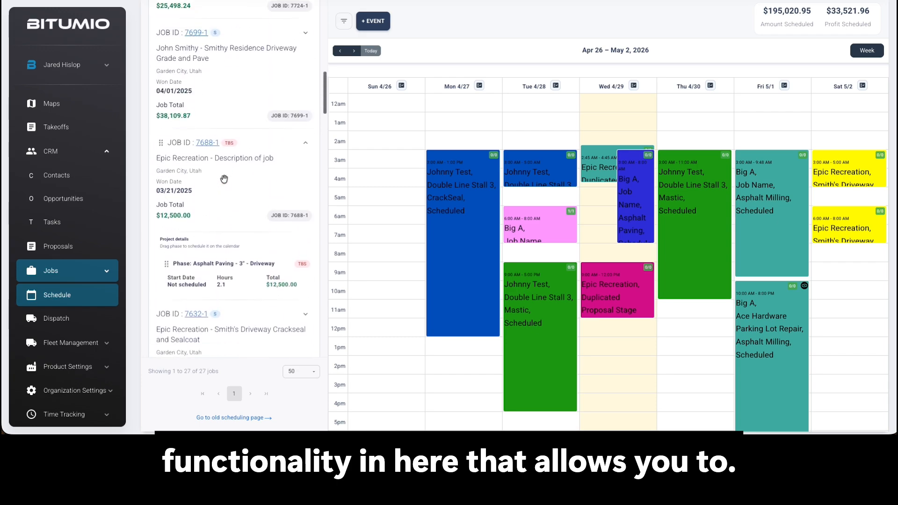
{"action": "scroll", "coordinate": [222, 176], "scroll_direction": "up", "scroll_amount": 6}
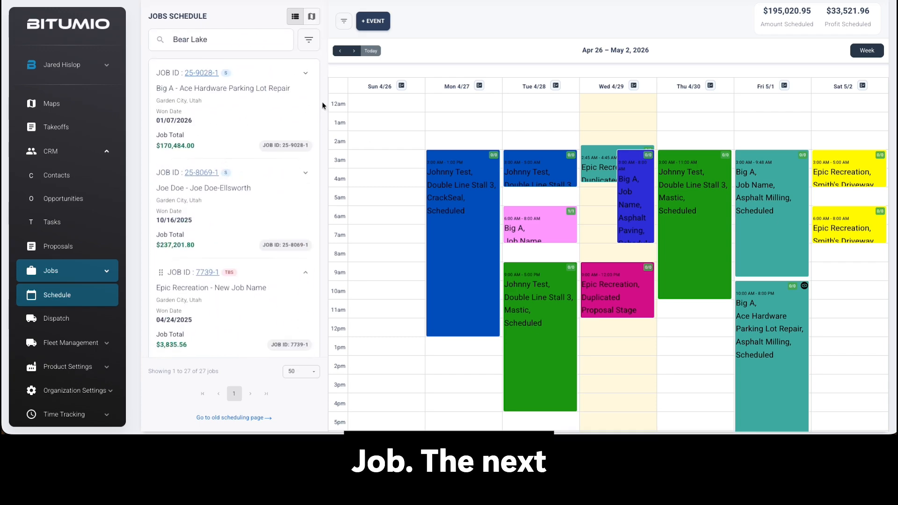
{"action": "scroll", "coordinate": [321, 102], "scroll_direction": "up", "scroll_amount": 2}
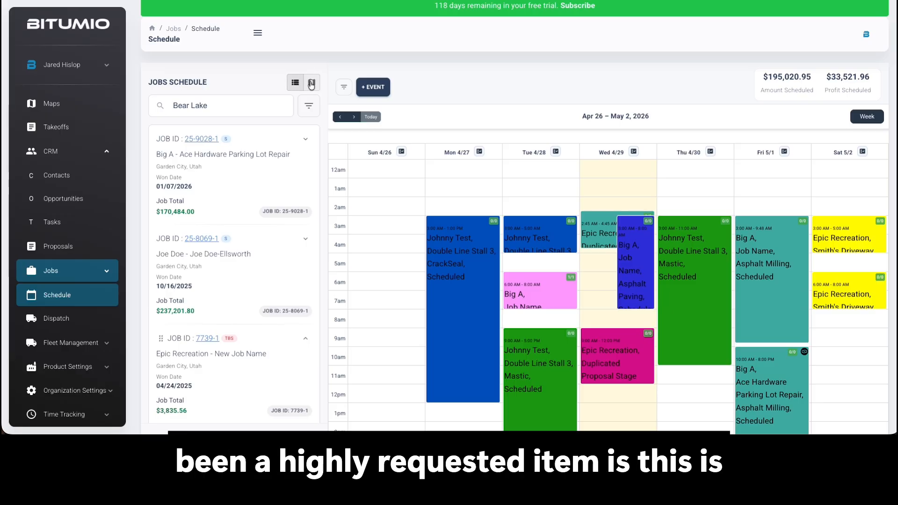
{"action": "left_click", "coordinate": [311, 84]}
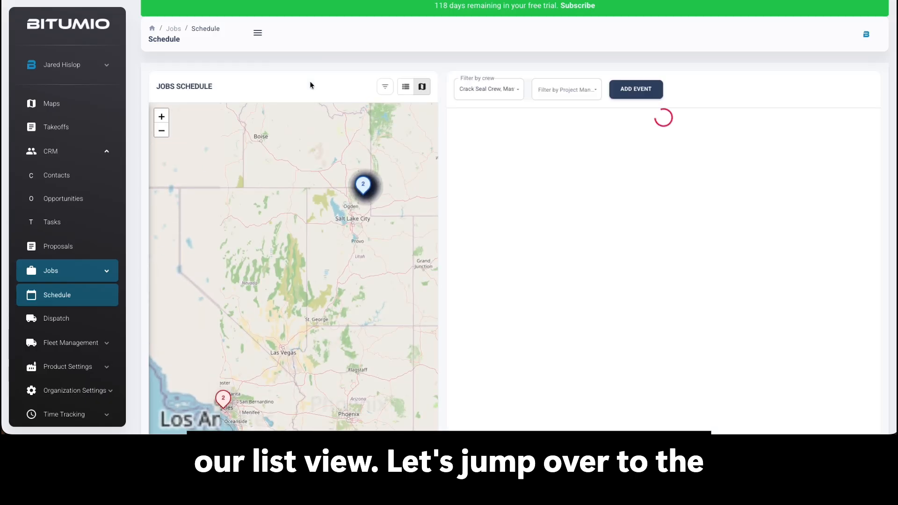
- Examine the job markers in northern Utah around Bear Lake on the map
{"action": "scroll", "coordinate": [363, 237], "scroll_direction": "down", "scroll_amount": 1}
{"action": "left_click_drag", "start_coordinate": [388, 244], "coordinate": [293, 248]}
{"action": "scroll", "coordinate": [291, 248], "scroll_direction": "down", "scroll_amount": 1}
{"action": "scroll", "coordinate": [271, 228], "scroll_direction": "up", "scroll_amount": 2}
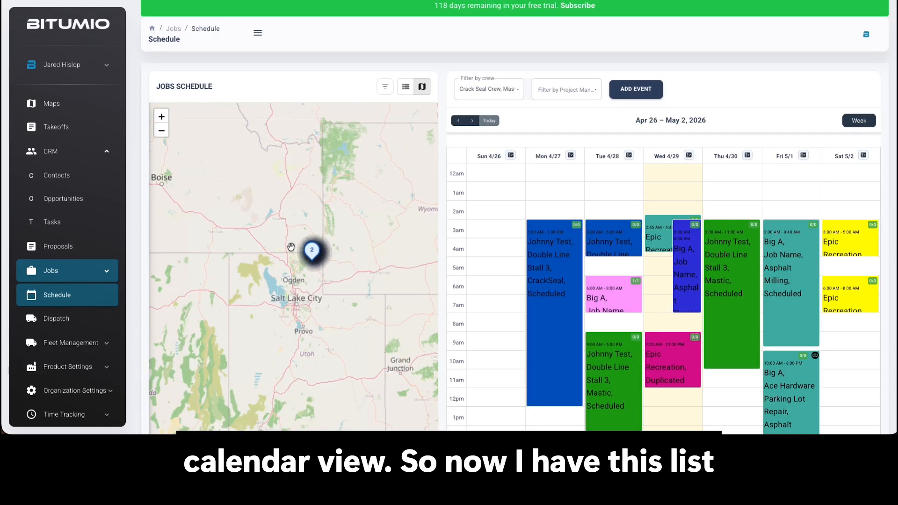
{"action": "scroll", "coordinate": [301, 264], "scroll_direction": "up", "scroll_amount": 1}
{"action": "scroll", "coordinate": [309, 225], "scroll_direction": "up", "scroll_amount": 2}
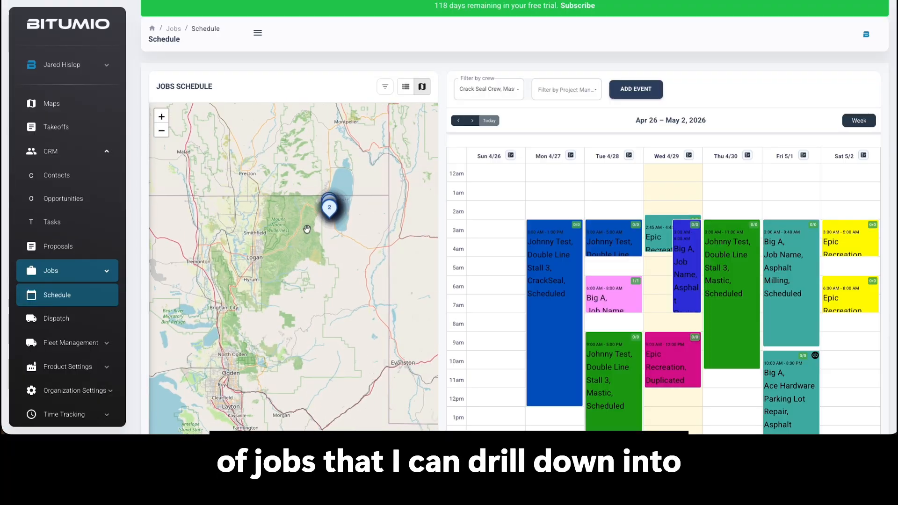
{"action": "left_click_drag", "start_coordinate": [327, 271], "coordinate": [357, 243]}
- Review the map's job status and phase category filter options without changing the selection
{"action": "left_click", "coordinate": [383, 88]}
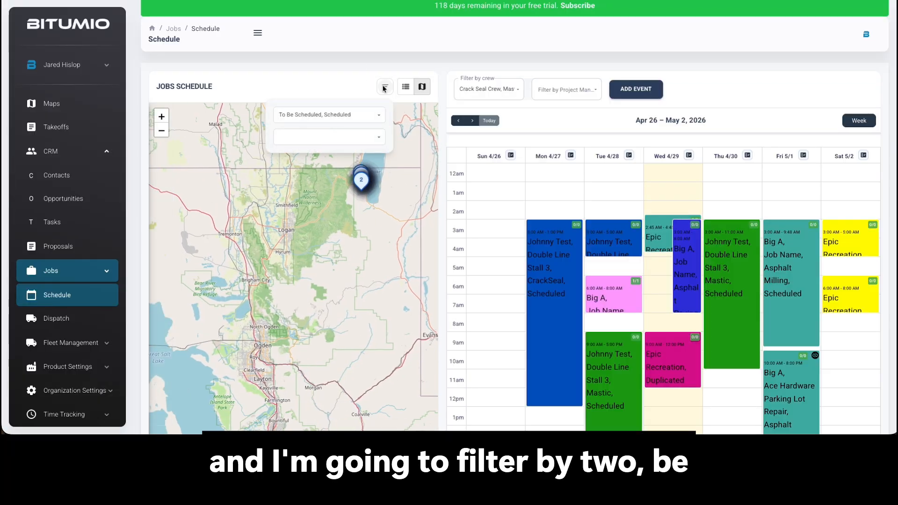
{"action": "left_click", "coordinate": [321, 118]}
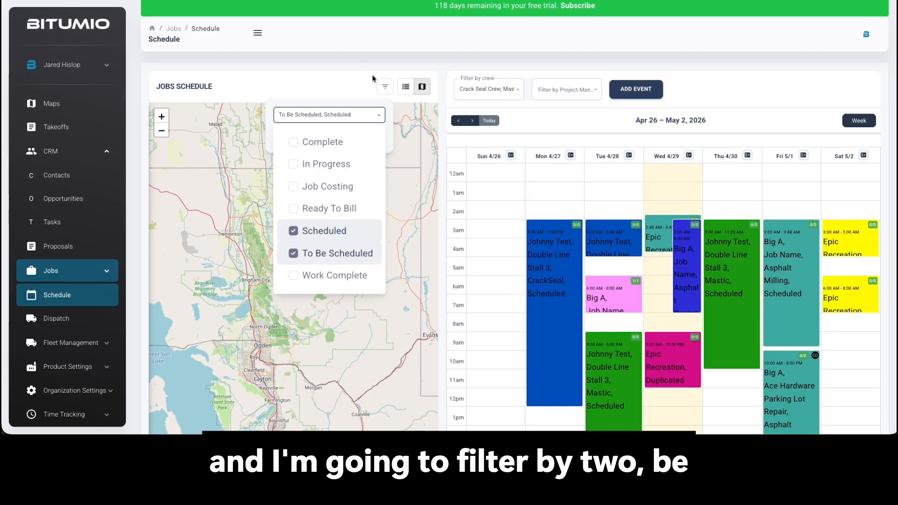
{"action": "left_click", "coordinate": [353, 72]}
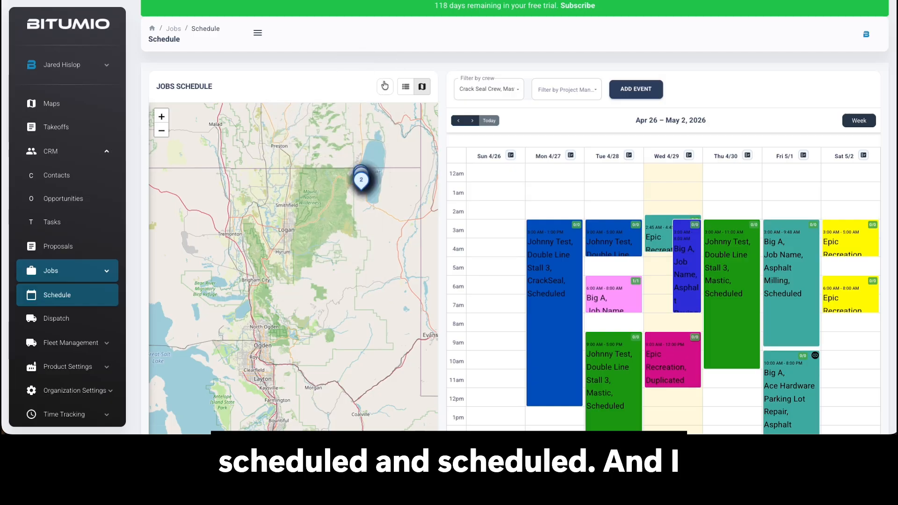
{"action": "left_click", "coordinate": [384, 86]}
{"action": "left_click", "coordinate": [337, 114]}
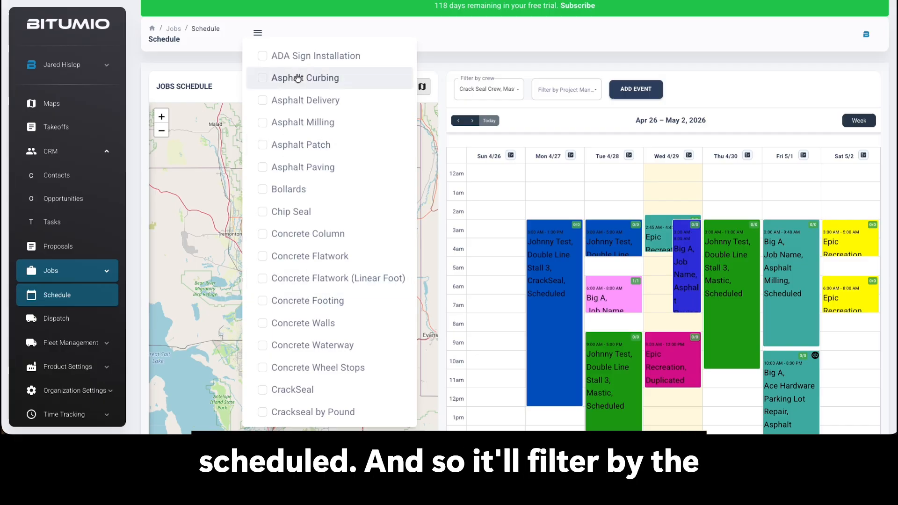
{"action": "left_click", "coordinate": [230, 90]}
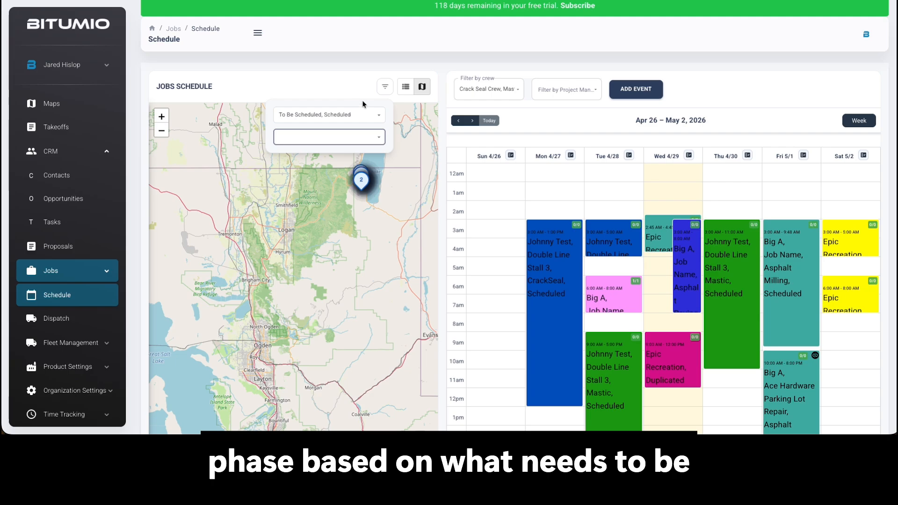
{"action": "left_click", "coordinate": [383, 89]}
- View the details of the Ace Hardware Parking Lot Repair job from its map marker in Garden City and close them
{"action": "left_click_drag", "start_coordinate": [363, 224], "coordinate": [345, 135]}
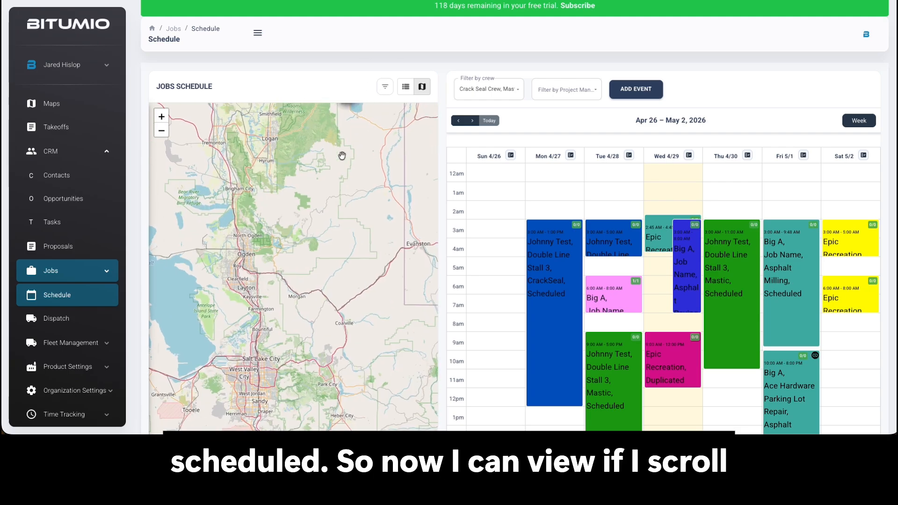
{"action": "scroll", "coordinate": [328, 242], "scroll_direction": "down", "scroll_amount": 2}
{"action": "left_click_drag", "start_coordinate": [327, 339], "coordinate": [337, 354]}
{"action": "left_click_drag", "start_coordinate": [329, 170], "coordinate": [343, 252]}
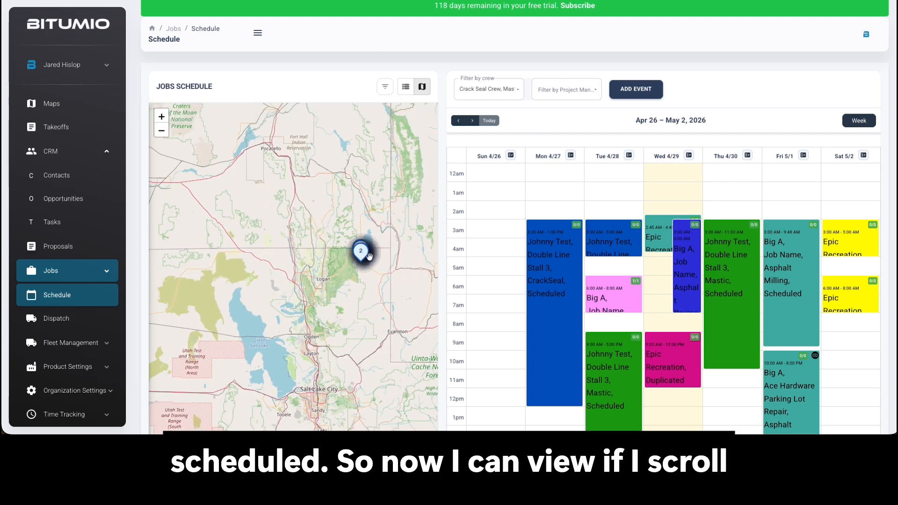
{"action": "scroll", "coordinate": [342, 253], "scroll_direction": "up", "scroll_amount": 5}
{"action": "scroll", "coordinate": [342, 248], "scroll_direction": "up", "scroll_amount": 1}
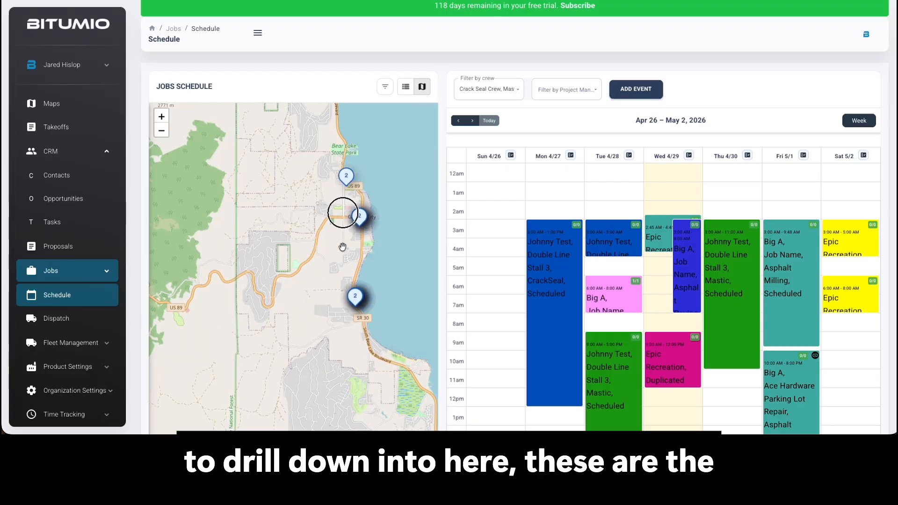
{"action": "left_click_drag", "start_coordinate": [334, 196], "coordinate": [295, 216]}
{"action": "left_click", "coordinate": [311, 202]}
{"action": "left_click", "coordinate": [306, 197]}
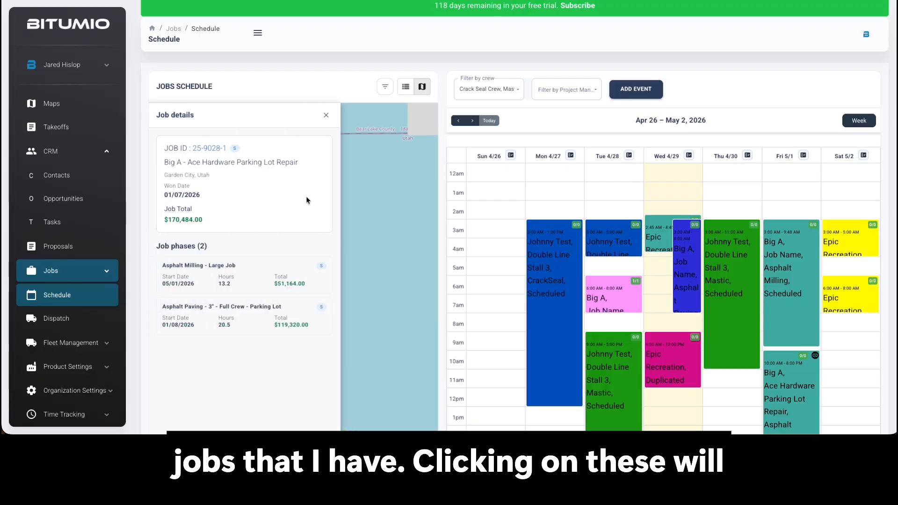
{"action": "left_click", "coordinate": [328, 116]}
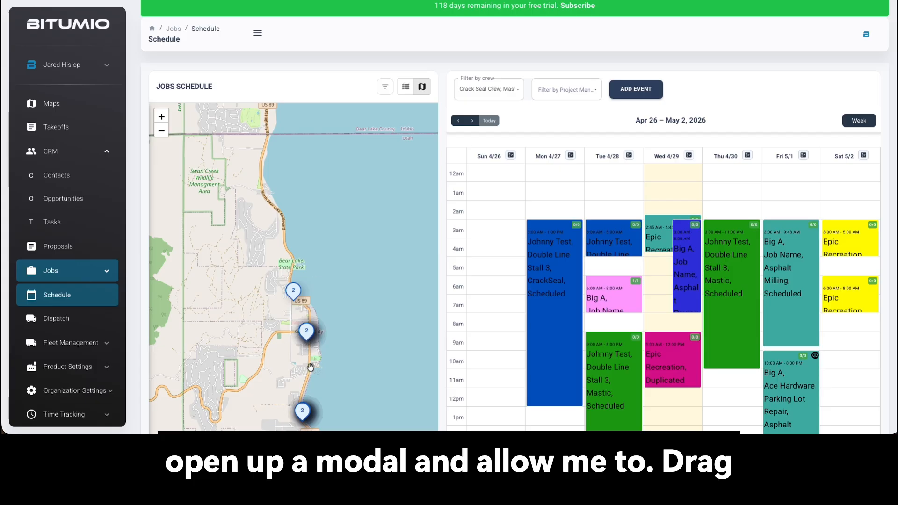
- Open the details of the Parking Lot Pave and Seal job in La Puente, California, from its map marker
{"action": "scroll", "coordinate": [304, 360], "scroll_direction": "down", "scroll_amount": 4}
{"action": "scroll", "coordinate": [323, 300], "scroll_direction": "down", "scroll_amount": 5}
{"action": "left_click_drag", "start_coordinate": [269, 419], "coordinate": [322, 348]}
{"action": "scroll", "coordinate": [297, 350], "scroll_direction": "up", "scroll_amount": 4}
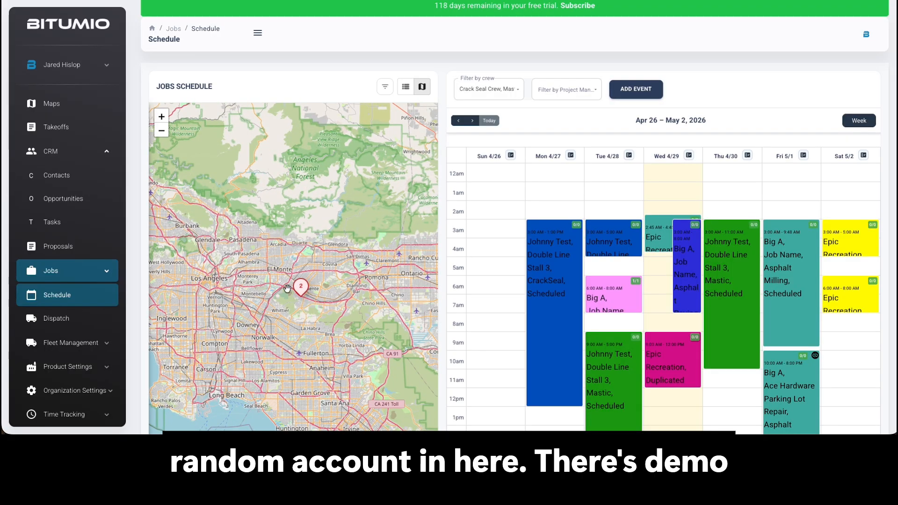
{"action": "left_click", "coordinate": [302, 291]}
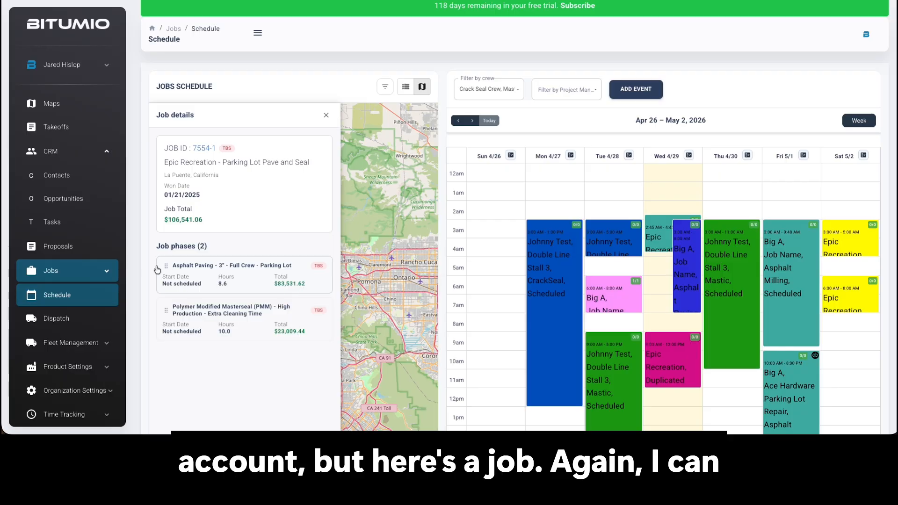
- Schedule the job's Asphalt Paving phase at 9 AM and its Polymer Modified Masterseal phase at 6 PM on Saturday, May 2, and close the details
{"action": "left_click_drag", "start_coordinate": [168, 268], "coordinate": [850, 337]}
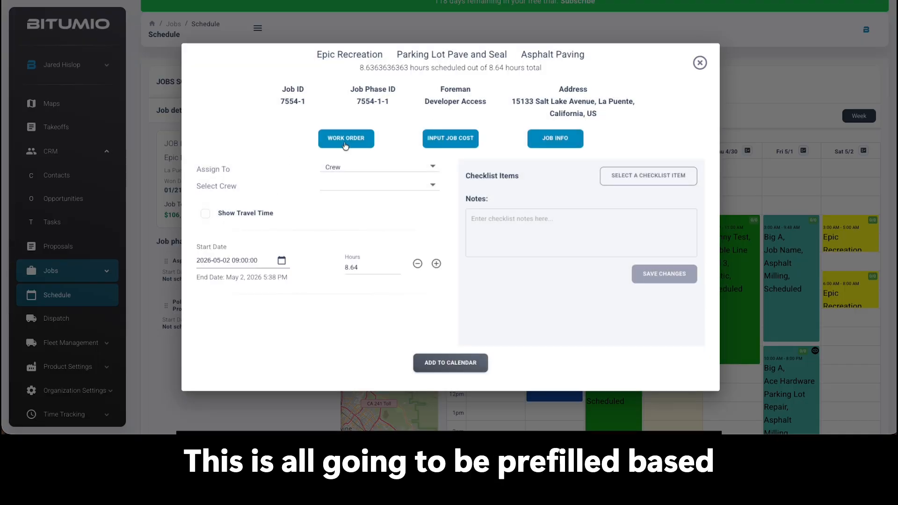
{"action": "left_click", "coordinate": [451, 365]}
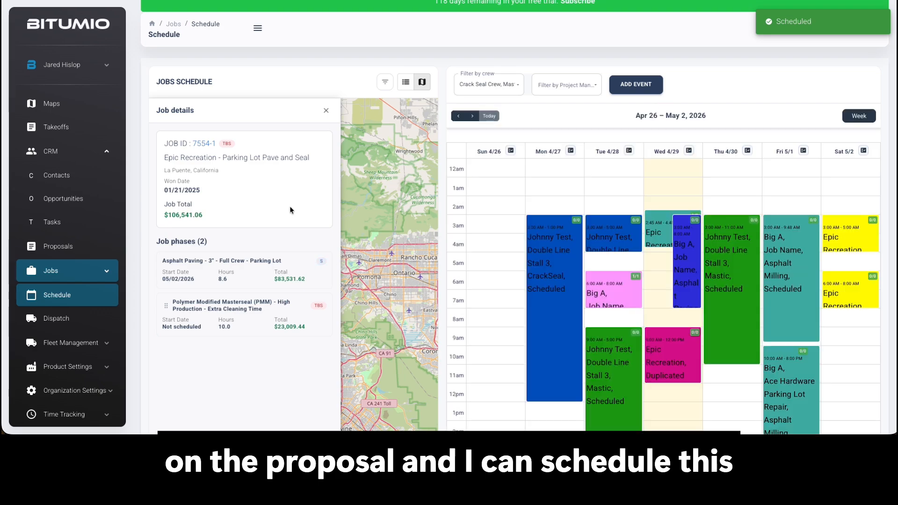
{"action": "scroll", "coordinate": [705, 347], "scroll_direction": "down", "scroll_amount": 2}
{"action": "left_click_drag", "start_coordinate": [166, 307], "coordinate": [850, 408]}
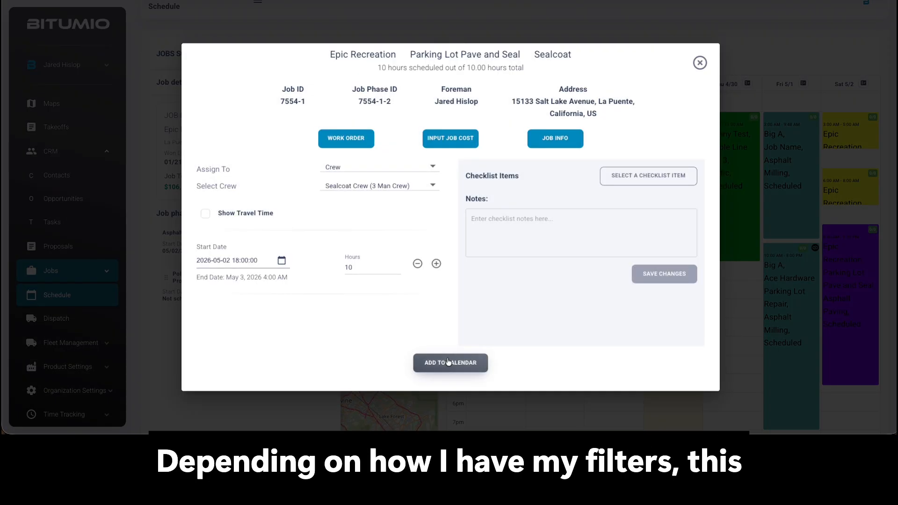
{"action": "left_click", "coordinate": [448, 362]}
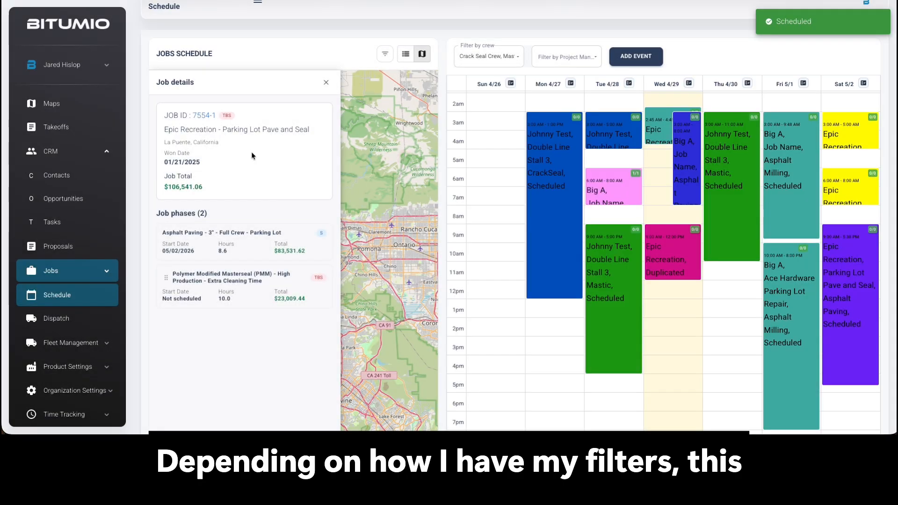
{"action": "left_click", "coordinate": [328, 83]}
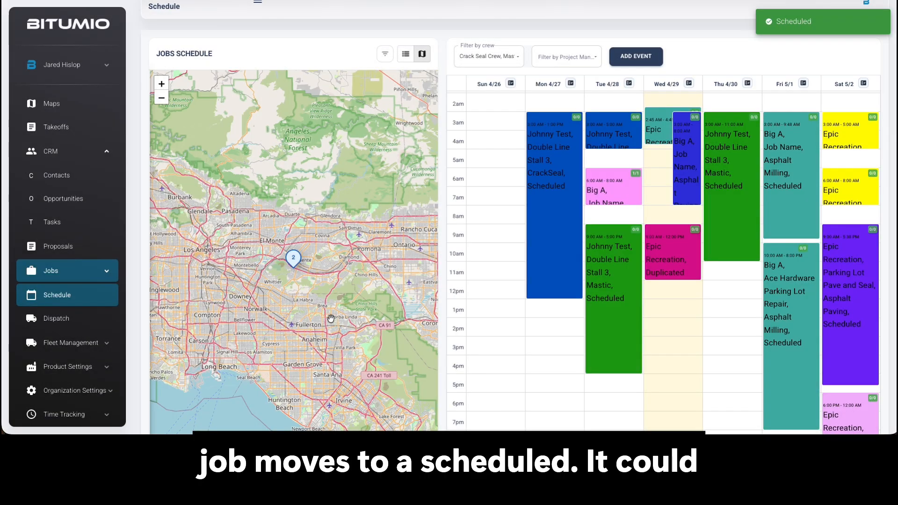
- Check which job statuses the map filter includes and close the filter with Scheduled and To Be Scheduled still selected
{"action": "scroll", "coordinate": [295, 256], "scroll_direction": "down", "scroll_amount": 1}
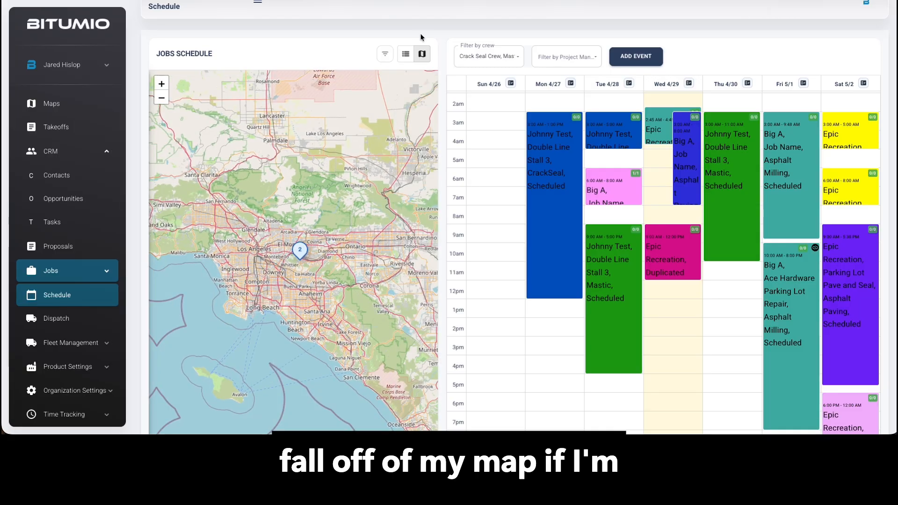
{"action": "left_click", "coordinate": [387, 56]}
{"action": "left_click", "coordinate": [311, 80]}
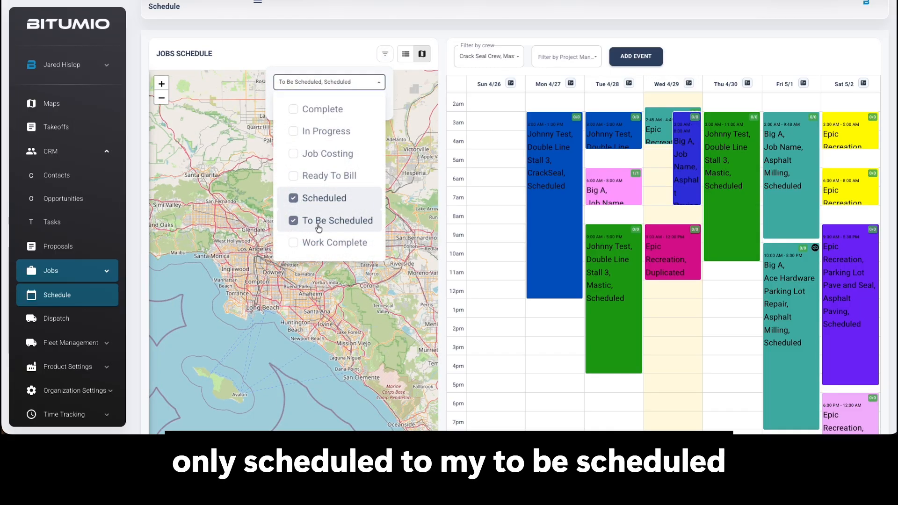
{"action": "left_click", "coordinate": [329, 52]}
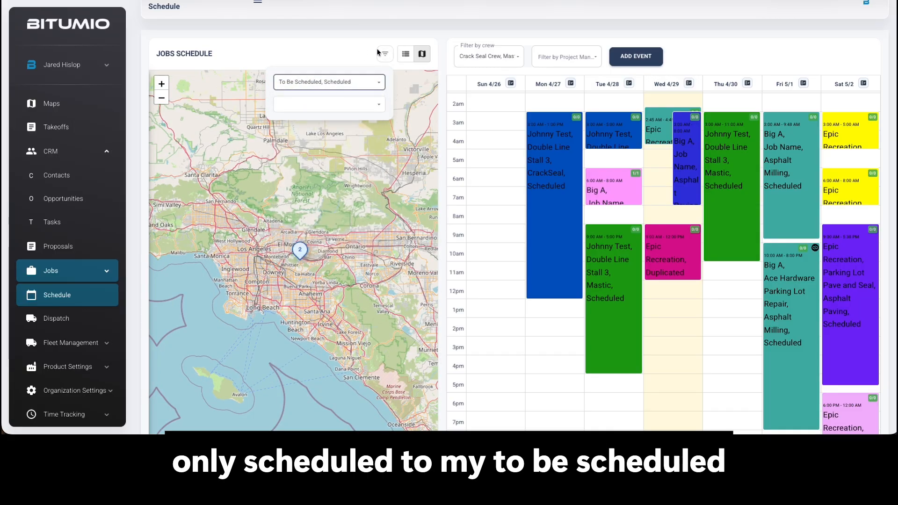
{"action": "left_click", "coordinate": [383, 53]}
- Compare the locations of the job markers across the western United States on the map
{"action": "scroll", "coordinate": [381, 146], "scroll_direction": "down", "scroll_amount": 2}
{"action": "left_click_drag", "start_coordinate": [383, 139], "coordinate": [273, 229]}
{"action": "scroll", "coordinate": [334, 172], "scroll_direction": "down", "scroll_amount": 2}
{"action": "left_click_drag", "start_coordinate": [411, 115], "coordinate": [316, 228]}
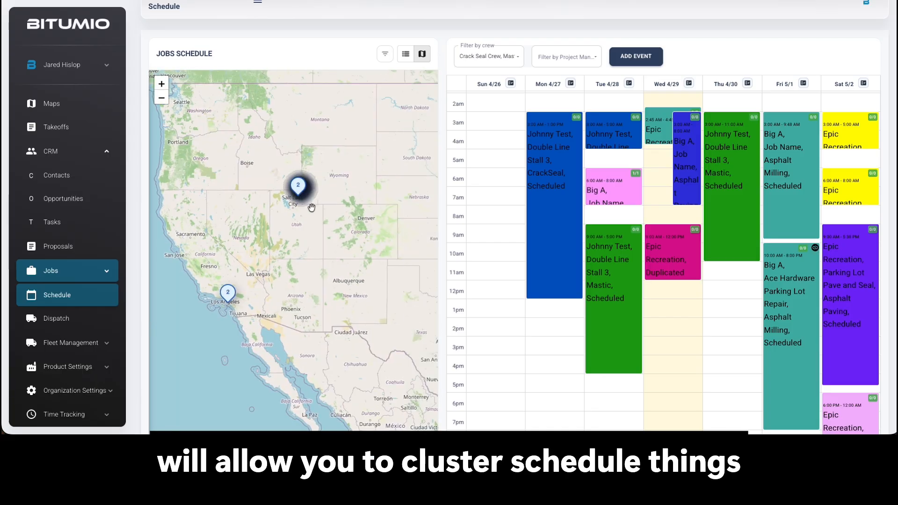